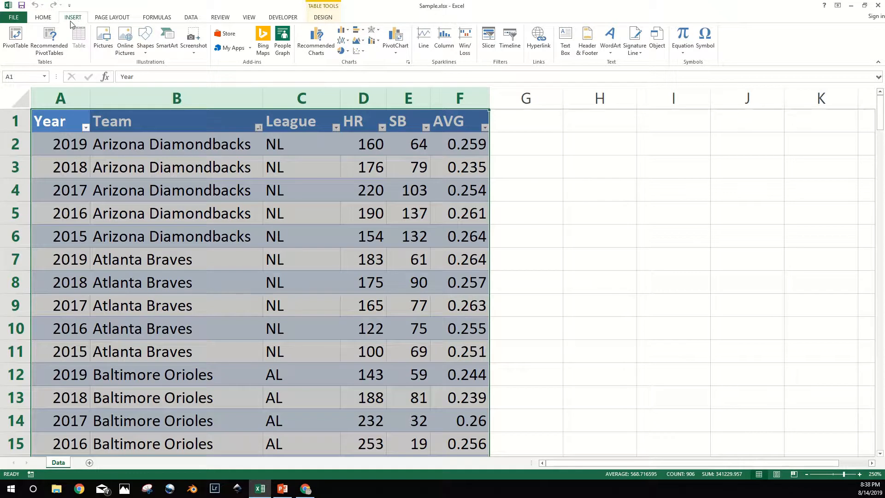
# Create a PivotTable from the Data sheet's columns A:F on a new worksheet, with League and Team as nested row fields
pyautogui.click(13, 39)
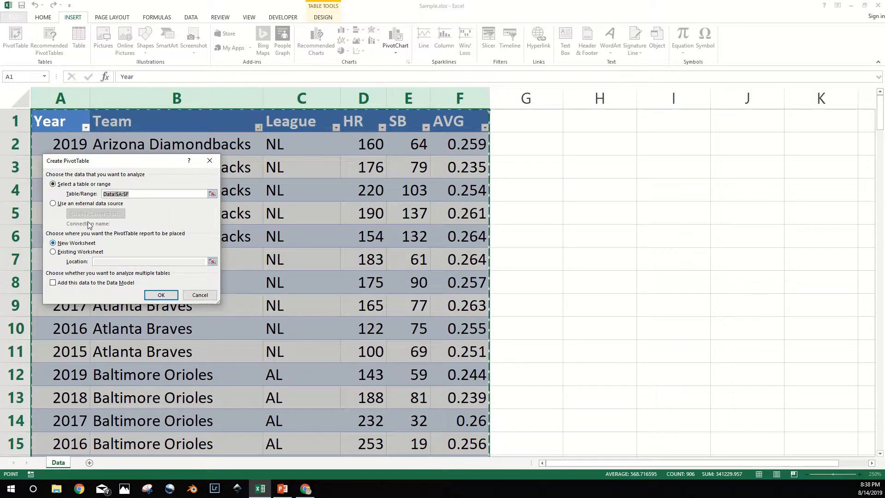
pyautogui.click(161, 296)
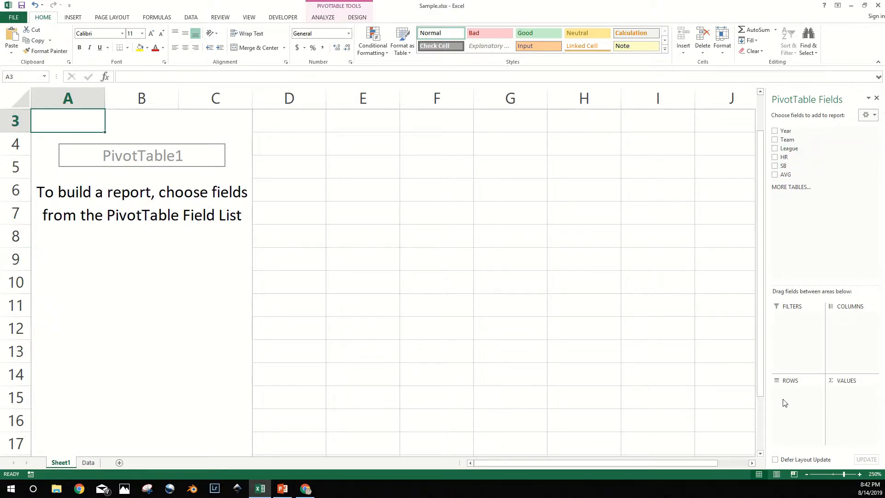
pyautogui.moveTo(790, 148); pyautogui.dragTo(793, 407)
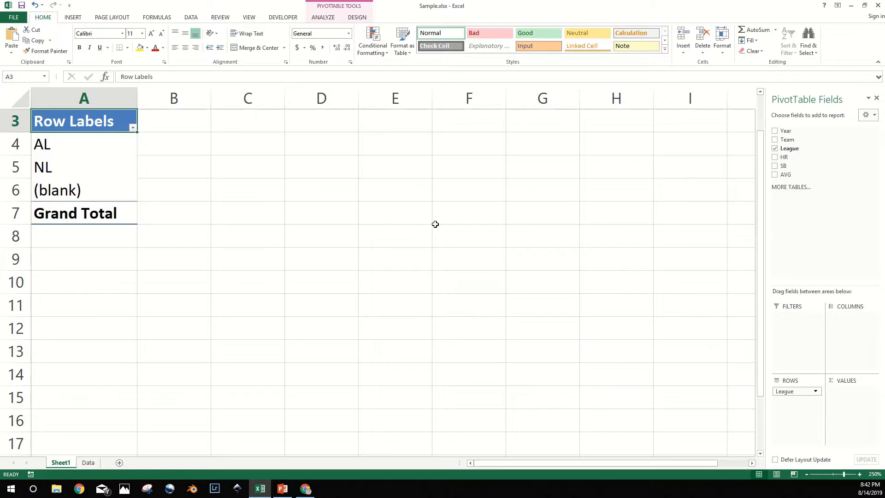
pyautogui.moveTo(805, 140); pyautogui.dragTo(792, 410)
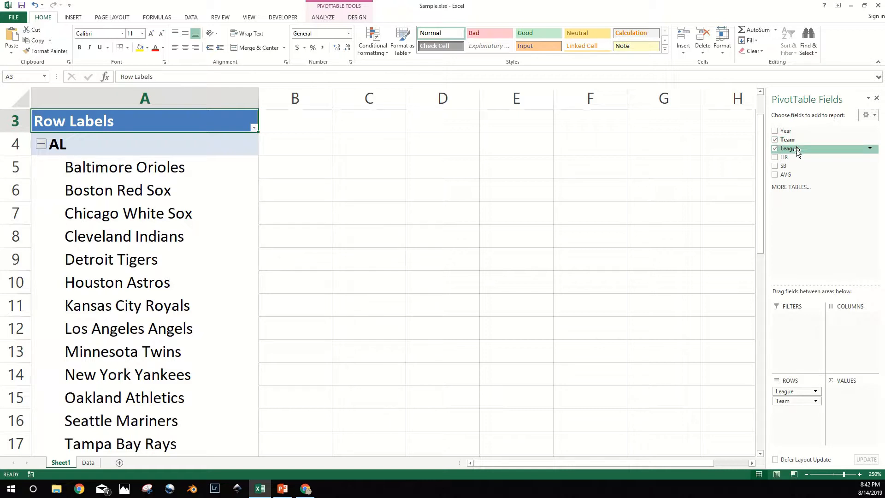
# Collapse the AL and NL league groups in the PivotTable and expand both again
pyautogui.click(41, 146)
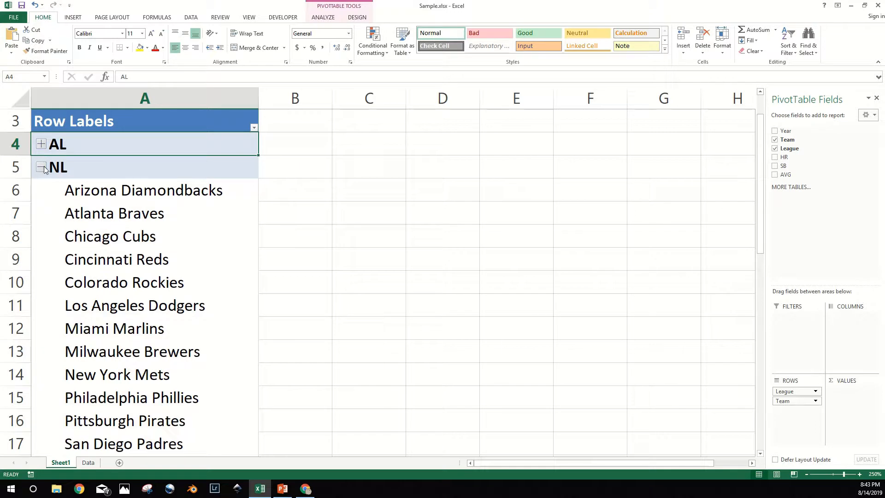
pyautogui.click(42, 167)
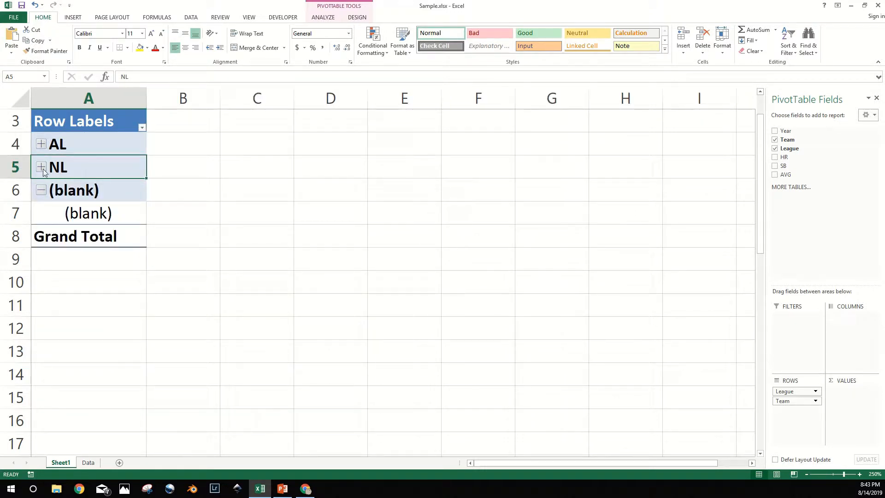
pyautogui.click(41, 168)
pyautogui.click(41, 144)
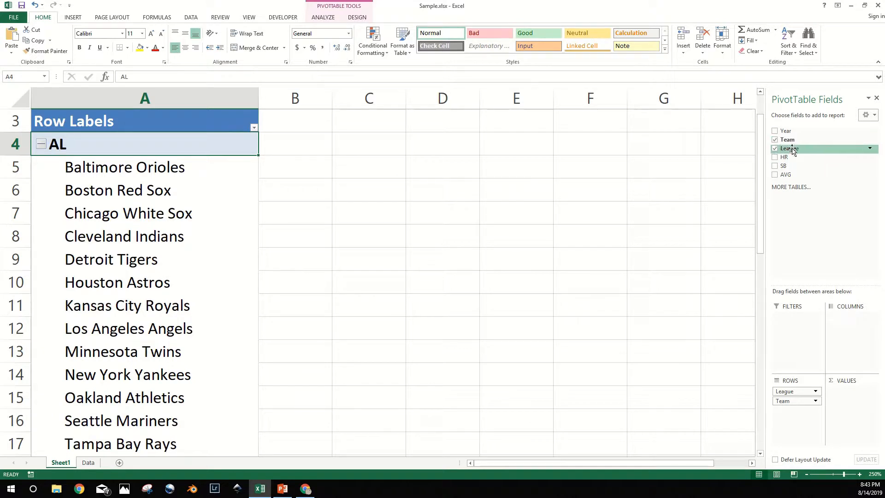
# Remove League from the PivotTable rows and add HR as a value field
pyautogui.moveTo(800, 392); pyautogui.dragTo(792, 196)
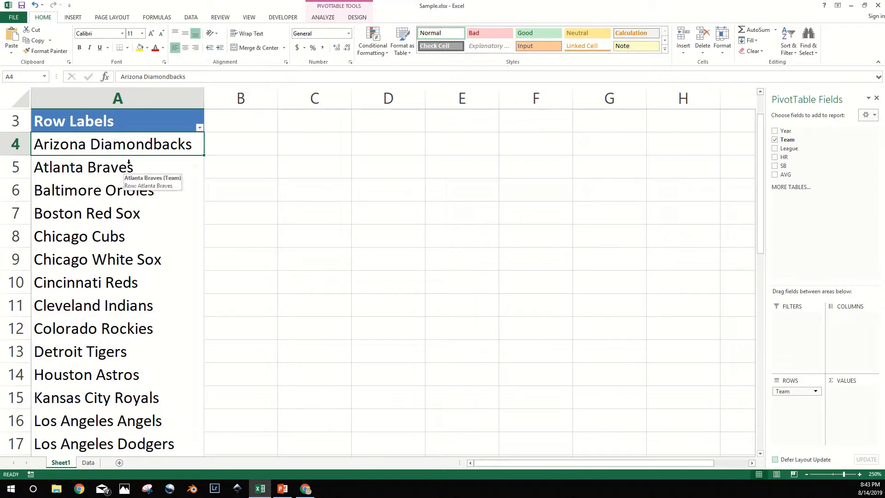
pyautogui.moveTo(794, 161); pyautogui.dragTo(860, 404)
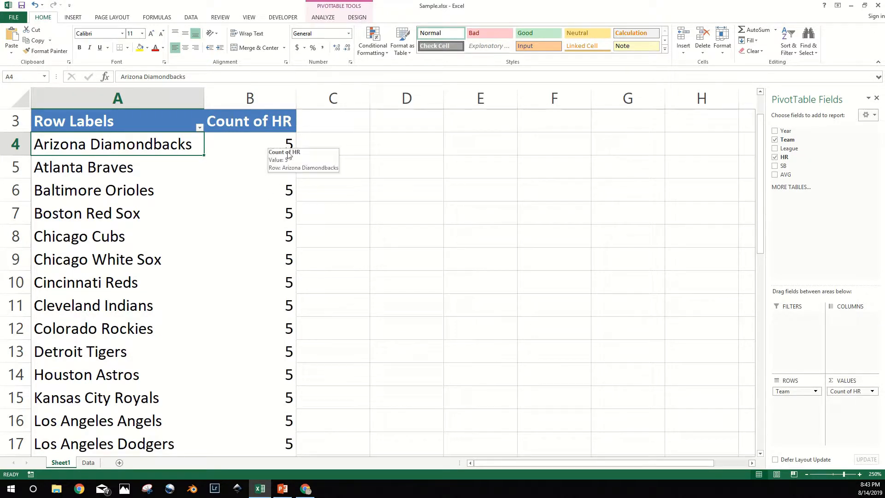
pyautogui.moveTo(296, 153)
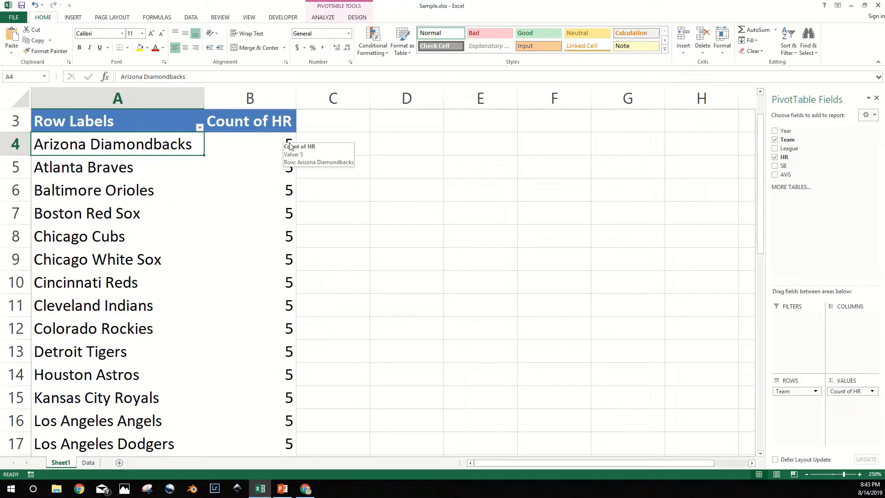
# Change the HR value field's calculation to Average
pyautogui.click(848, 391)
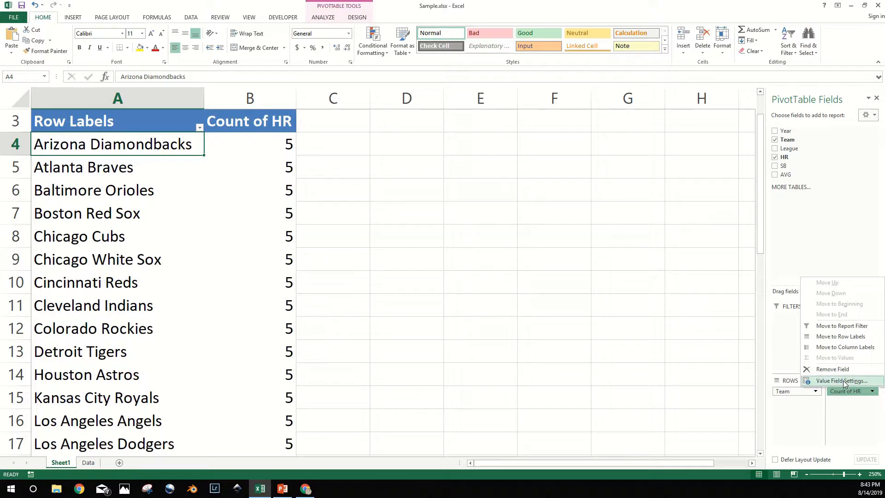
pyautogui.click(842, 381)
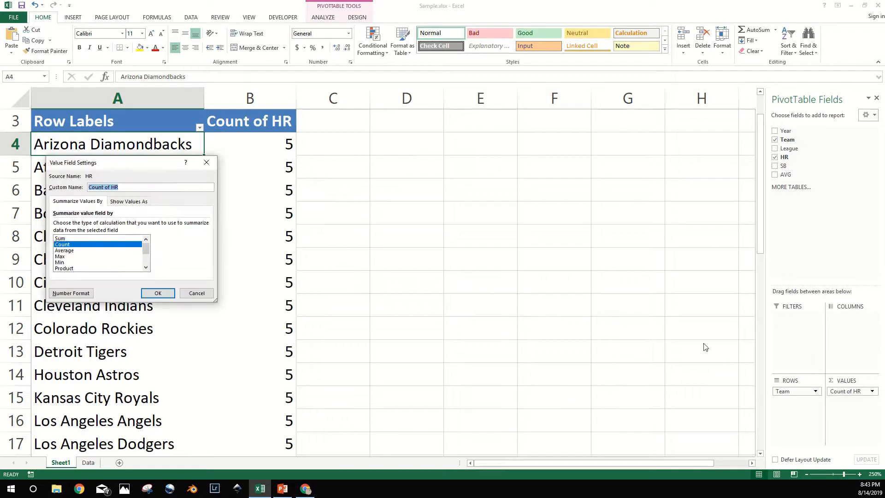
pyautogui.click(64, 250)
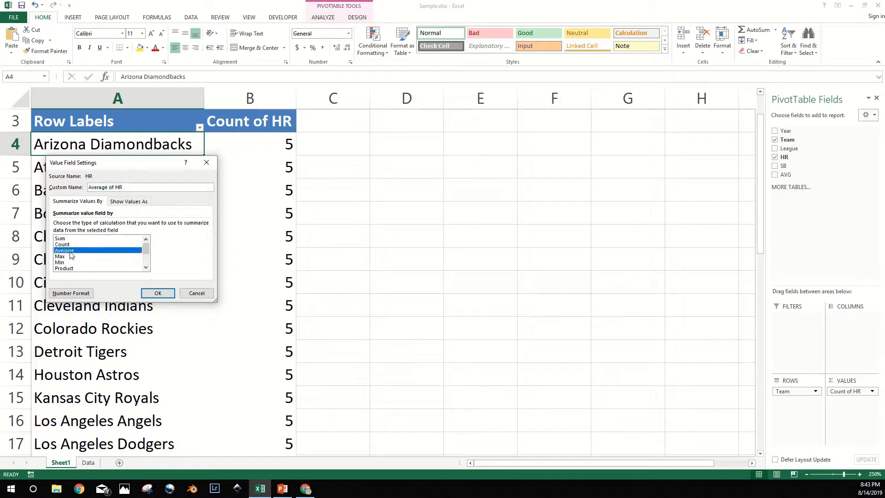
pyautogui.click(158, 293)
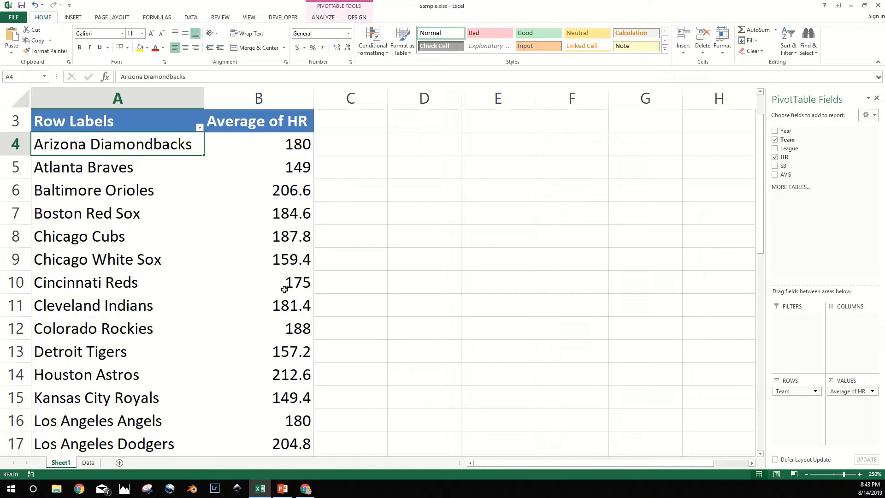
# Sort the teams by average HR from largest to smallest and look through the sorted list
pyautogui.rightClick(291, 144)
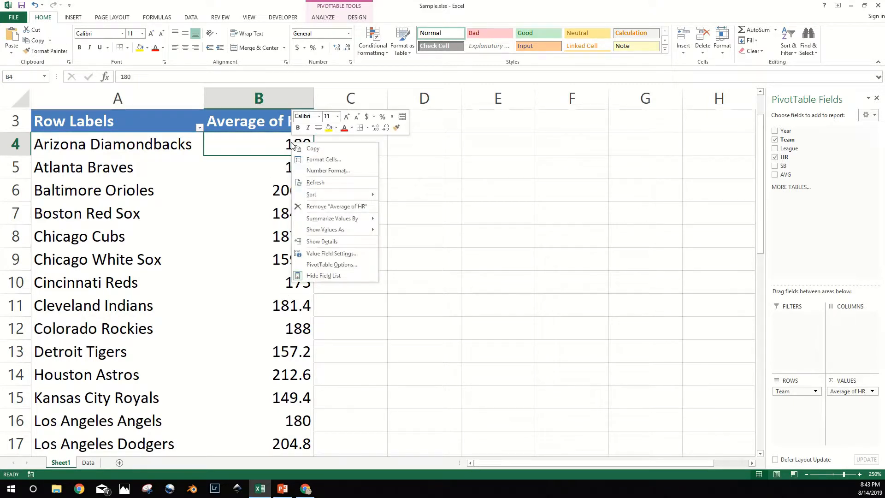
pyautogui.moveTo(322, 194)
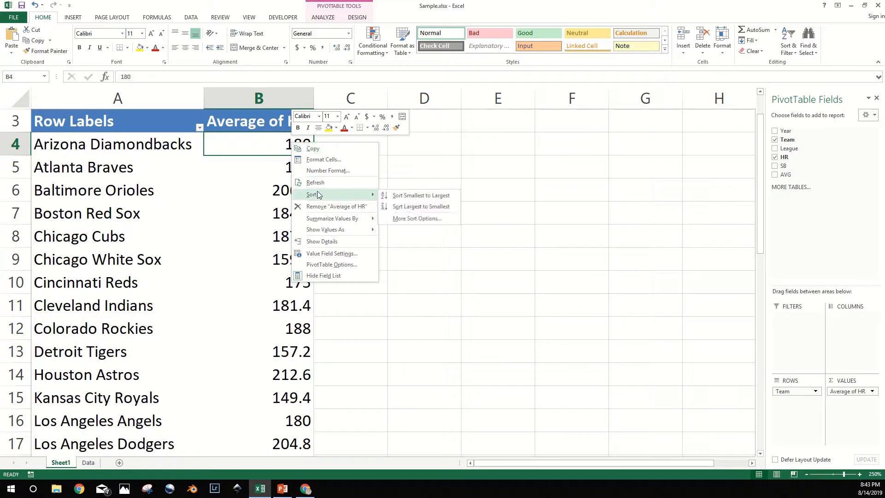
pyautogui.click(432, 209)
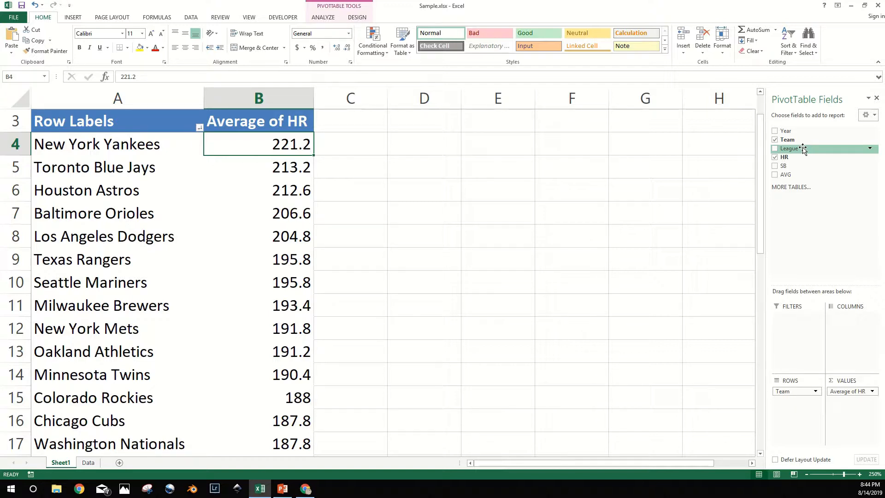
pyautogui.scroll(-8, 297, 251)
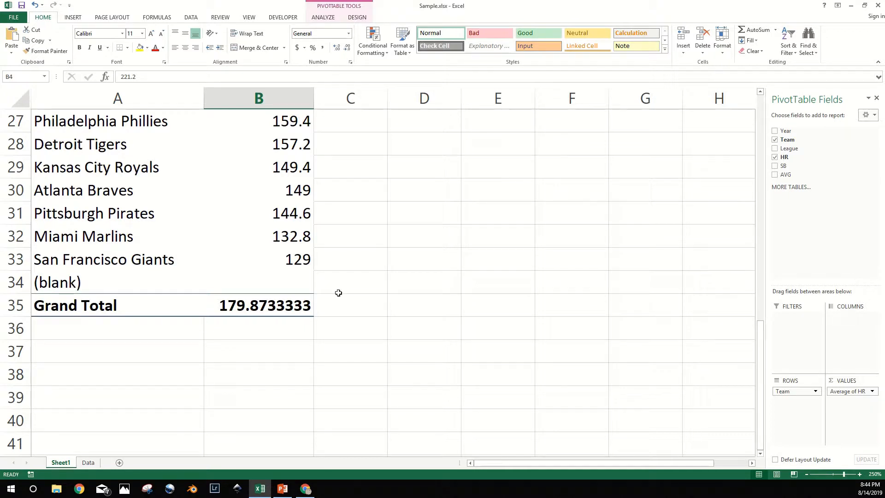
pyautogui.scroll(9, 129, 282)
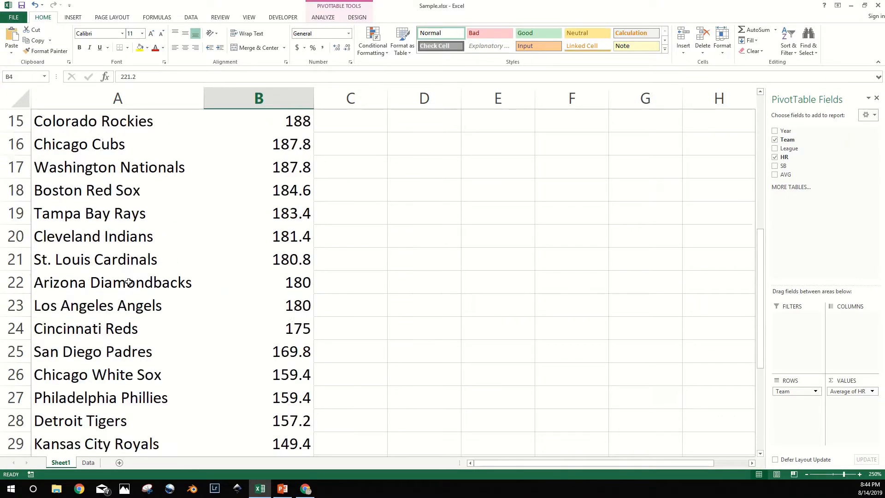
pyautogui.click(130, 191)
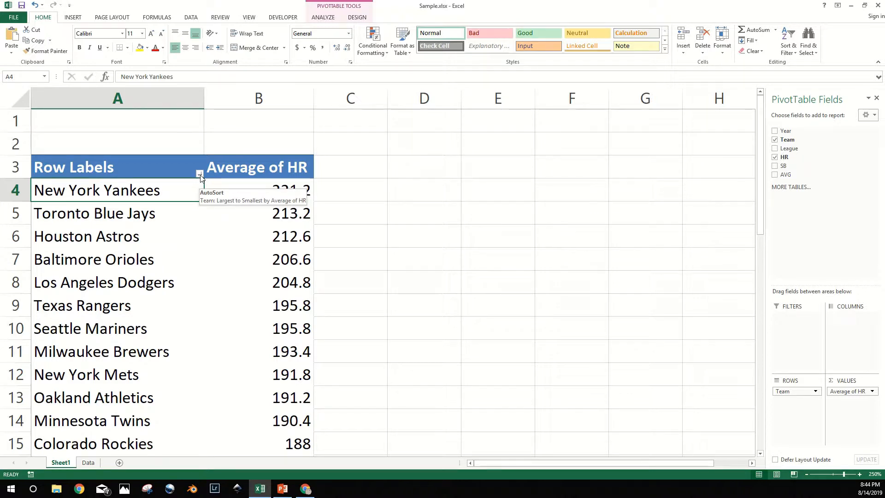
pyautogui.click(200, 174)
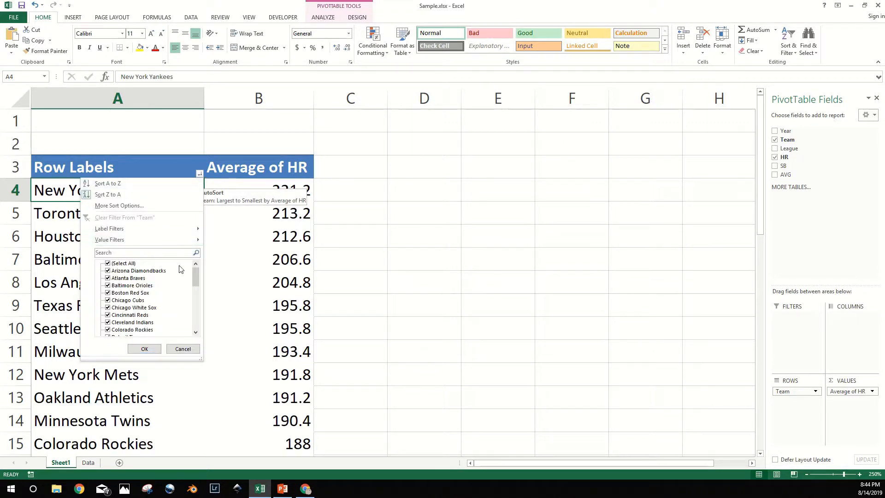
pyautogui.moveTo(198, 282); pyautogui.dragTo(197, 321)
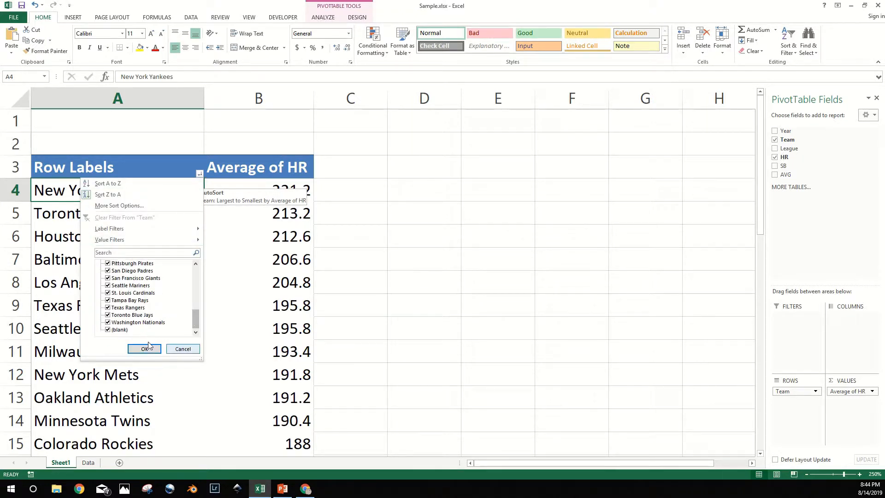
pyautogui.click(108, 330)
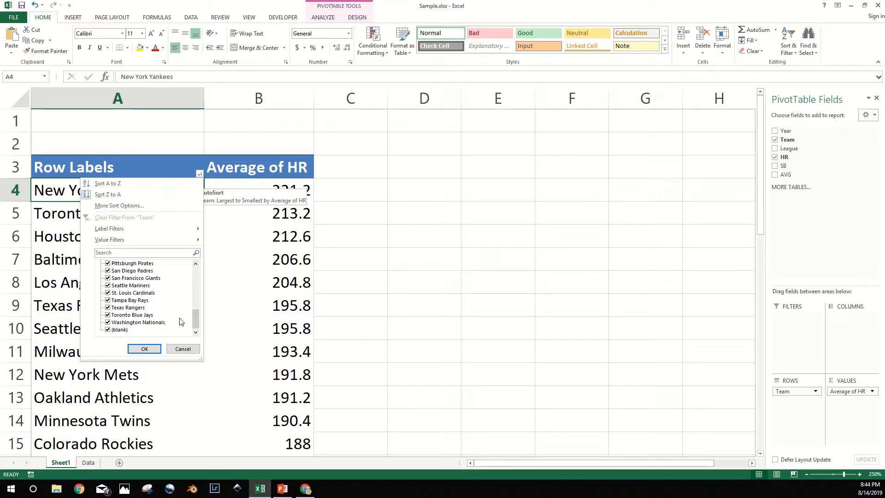
pyautogui.click(175, 346)
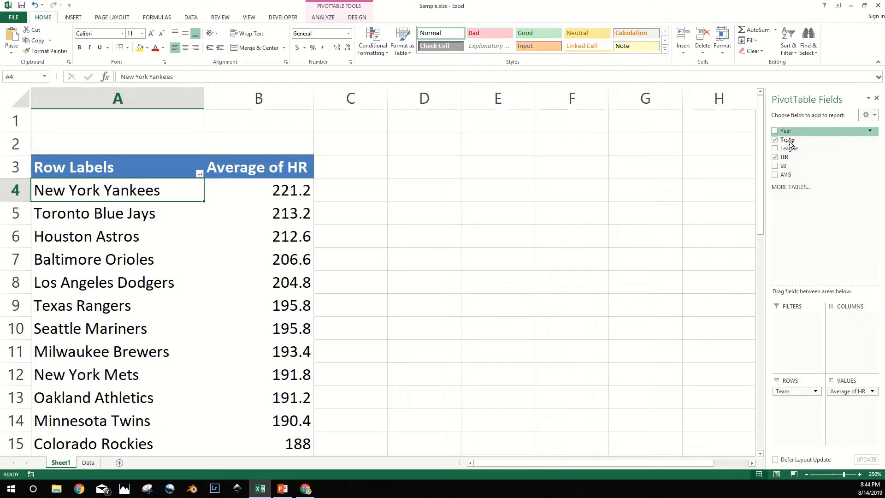
# Add League as a report filter and exclude the (blank) item, keeping AL and NL through multiple selection
pyautogui.moveTo(784, 149); pyautogui.dragTo(789, 311)
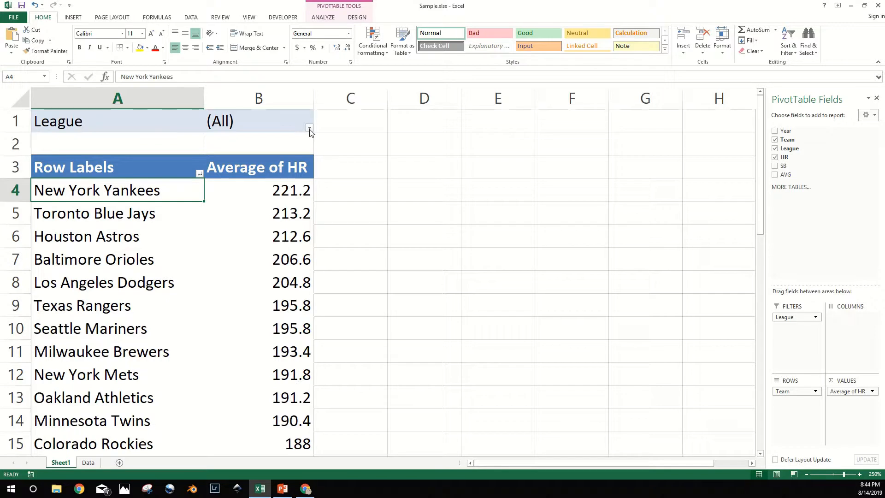
pyautogui.click(310, 129)
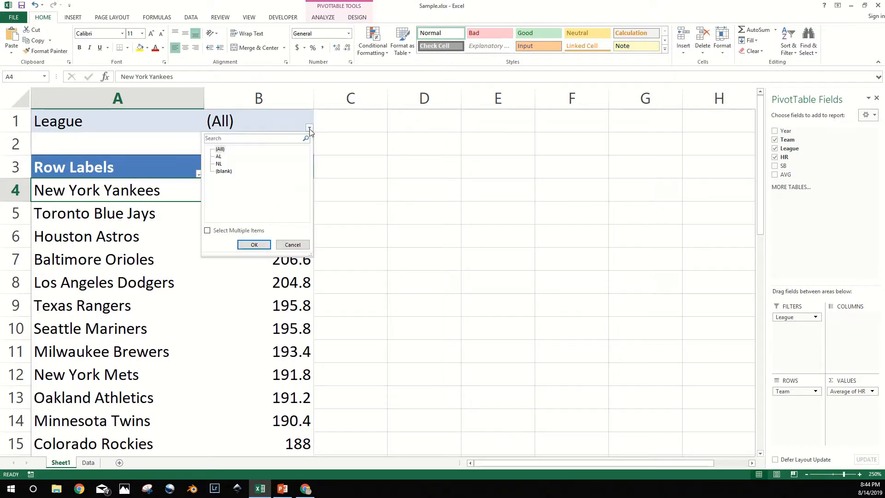
pyautogui.click(214, 233)
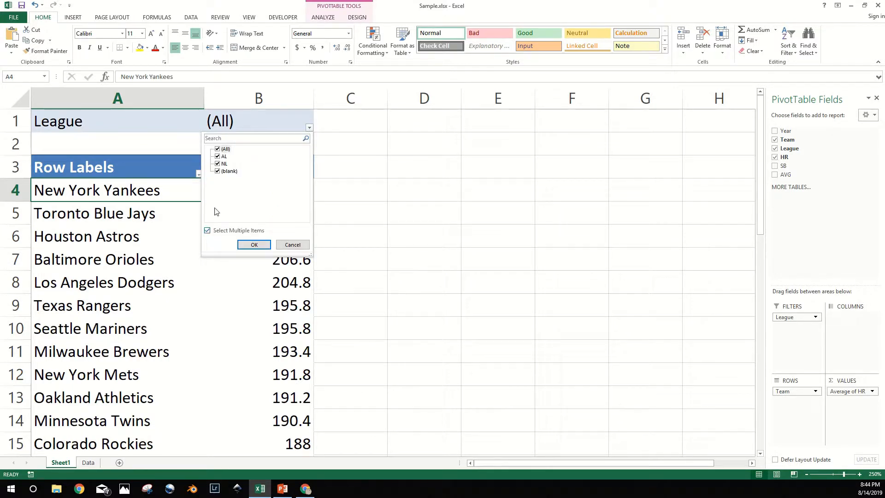
pyautogui.click(217, 172)
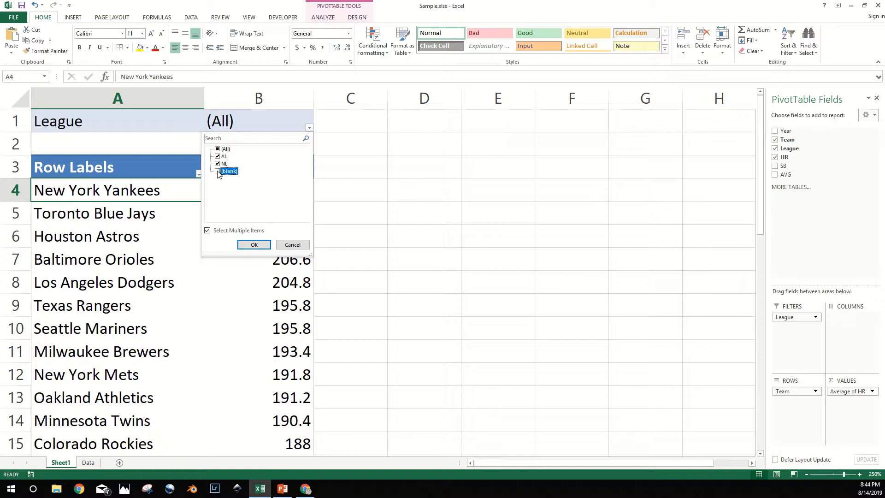
pyautogui.click(254, 245)
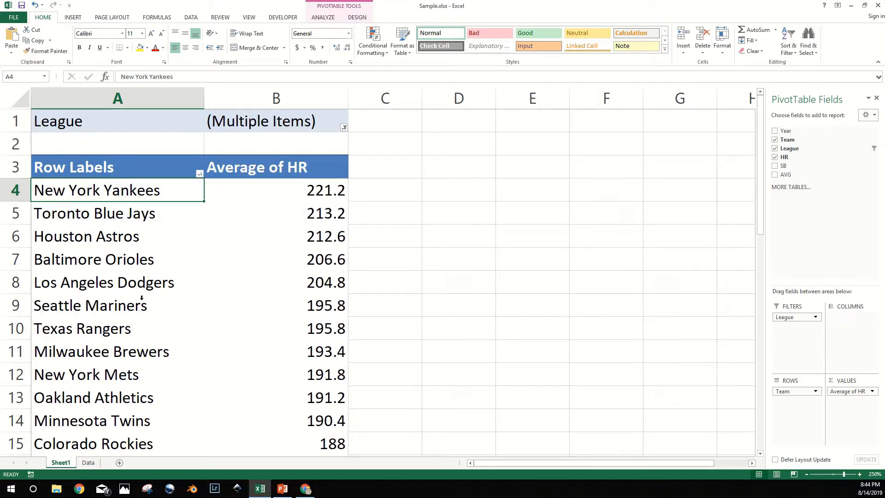
pyautogui.scroll(-5, 184, 401)
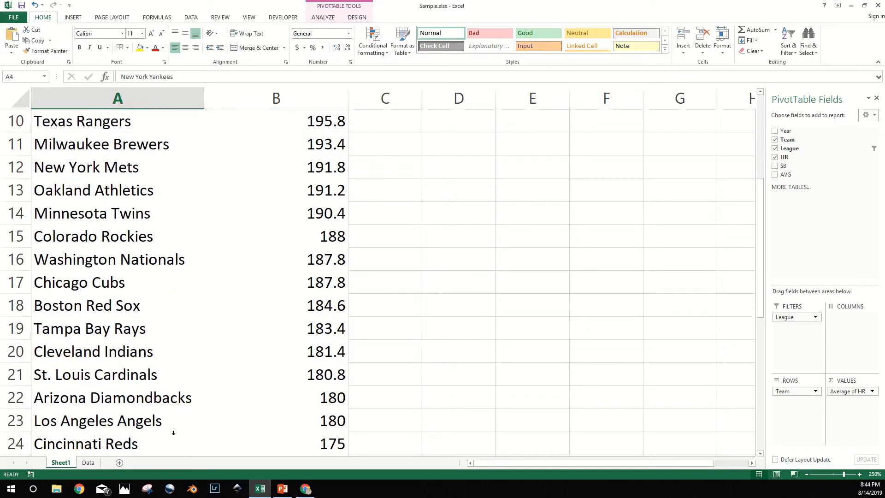
pyautogui.scroll(1, 108, 410)
pyautogui.scroll(5, 108, 409)
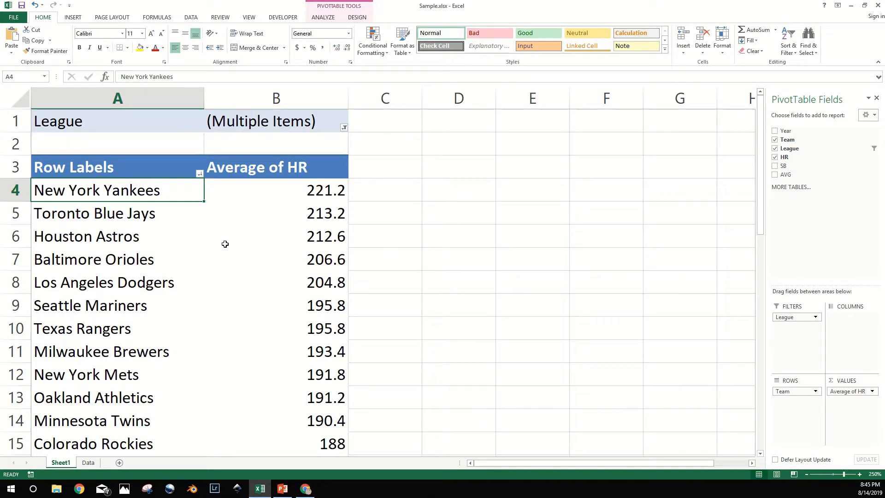
pyautogui.moveTo(232, 228)
pyautogui.moveTo(221, 283)
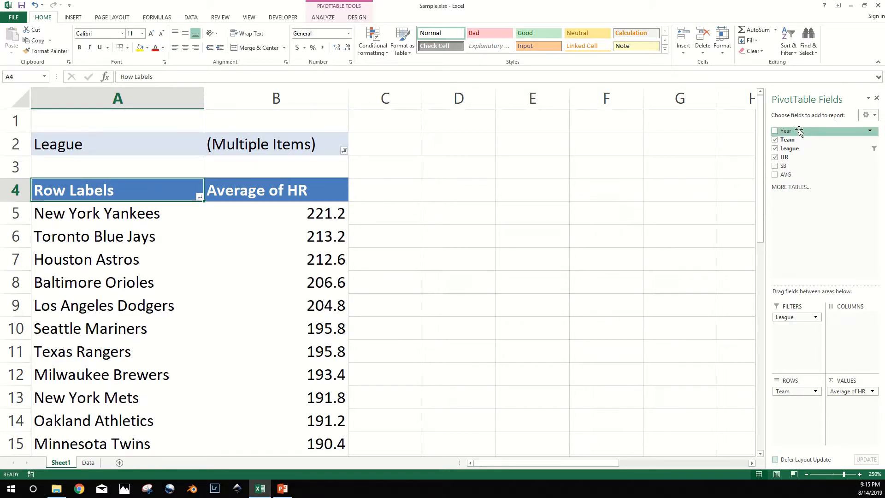
# Add Year as a second report filter below League and exclude AL from the League filter
pyautogui.moveTo(786, 131); pyautogui.dragTo(796, 333)
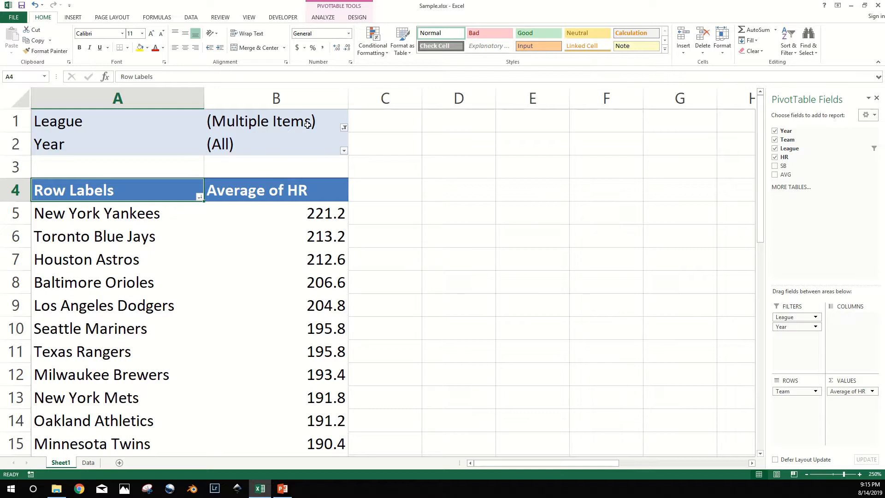
pyautogui.click(344, 128)
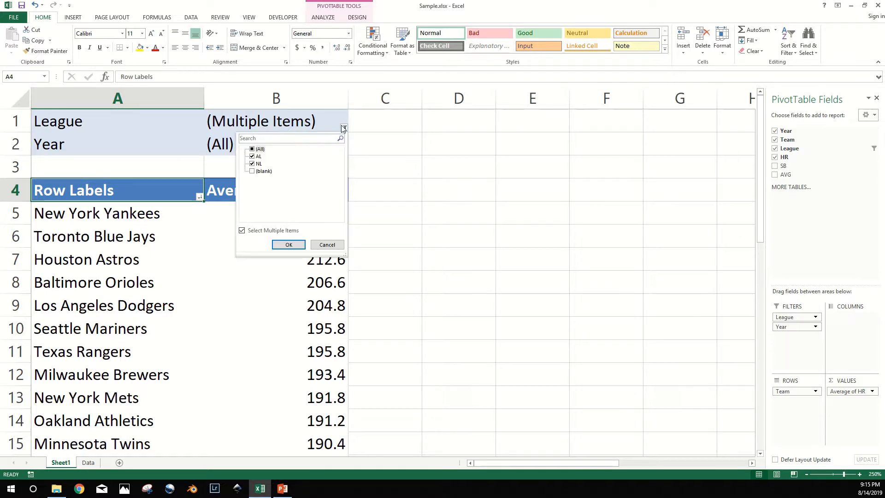
pyautogui.click(251, 157)
pyautogui.click(289, 245)
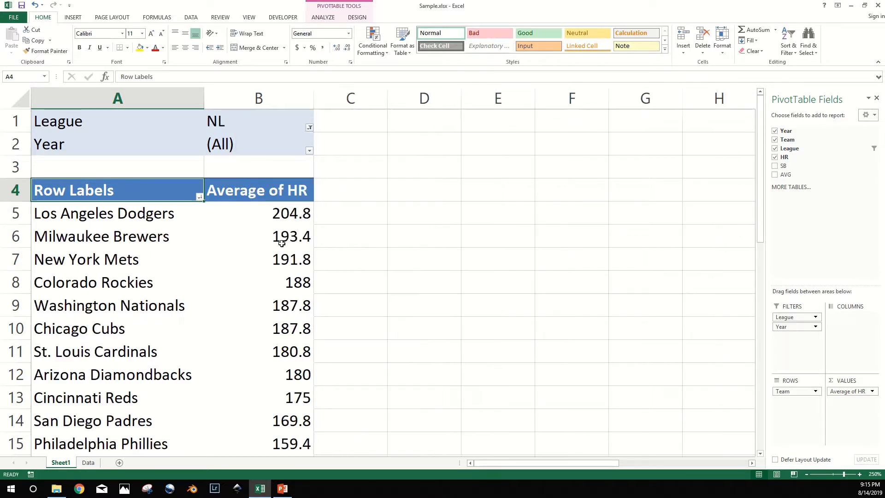
# Filter the PivotTable's Year report filter to 2019 only, using multiple selection with the (blank) item excluded
pyautogui.click(309, 151)
pyautogui.click(221, 217)
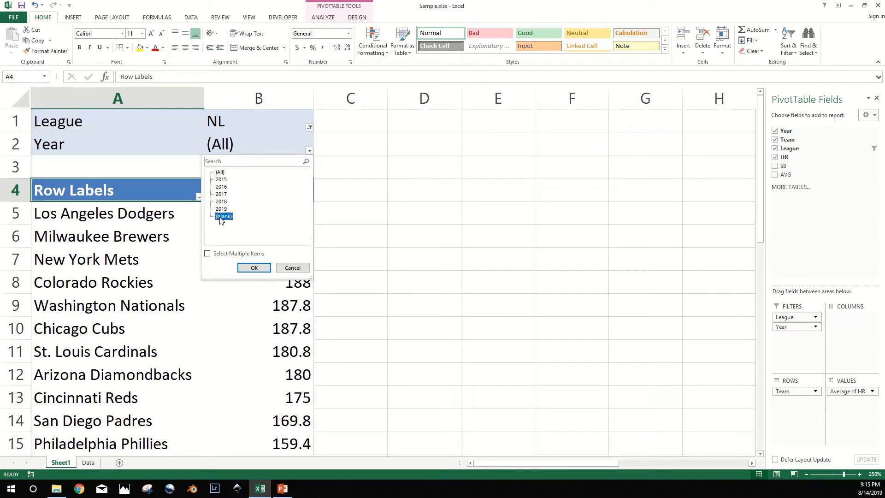
pyautogui.click(207, 253)
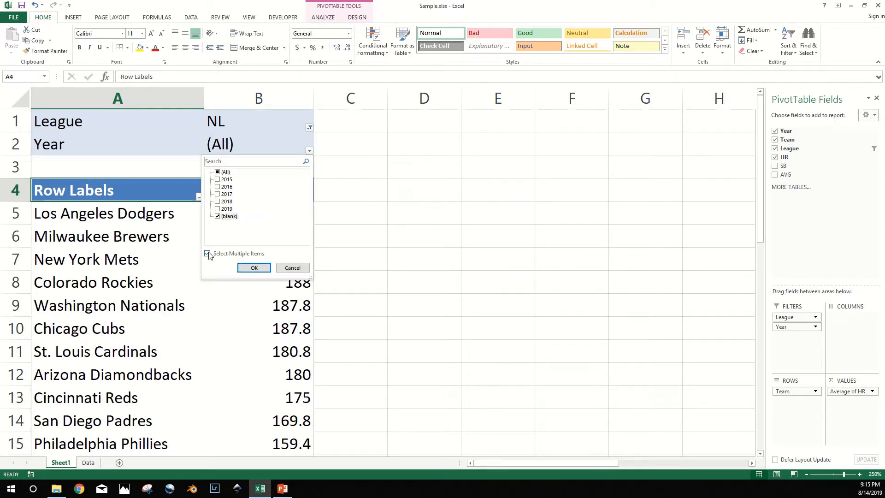
pyautogui.click(218, 217)
pyautogui.click(217, 209)
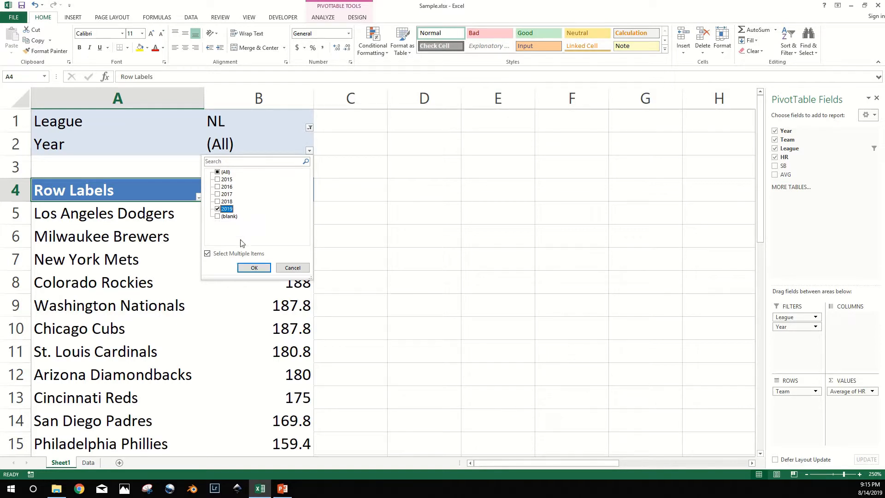
pyautogui.click(254, 267)
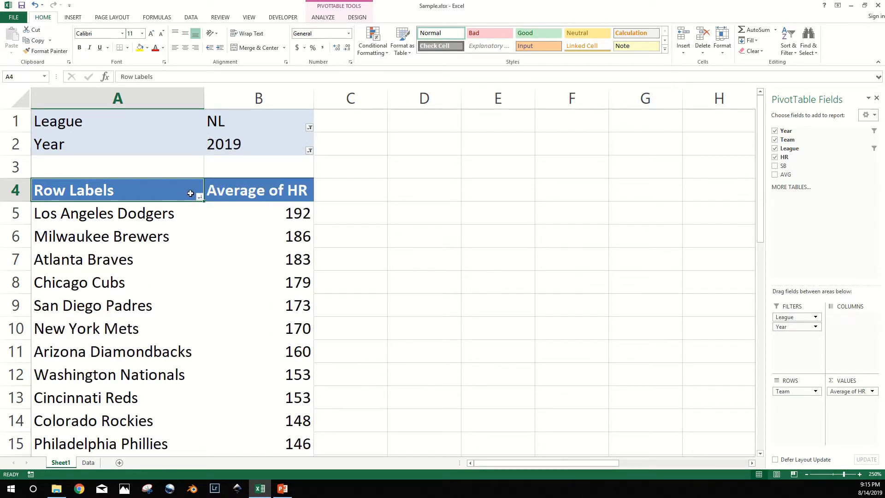
# Copy the PivotTable in columns A and B and paste the duplicate starting at column D
pyautogui.moveTo(103, 106); pyautogui.dragTo(244, 100)
pyautogui.hotkey('ctrl', 'c')
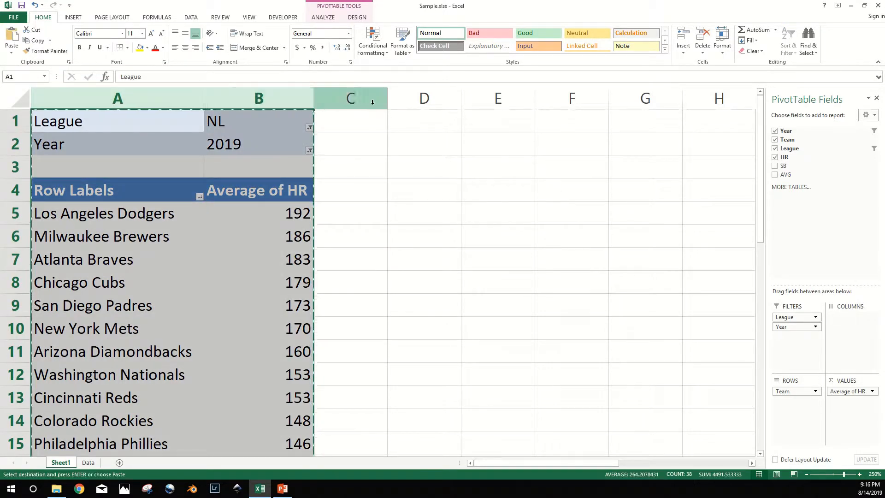
pyautogui.click(415, 99)
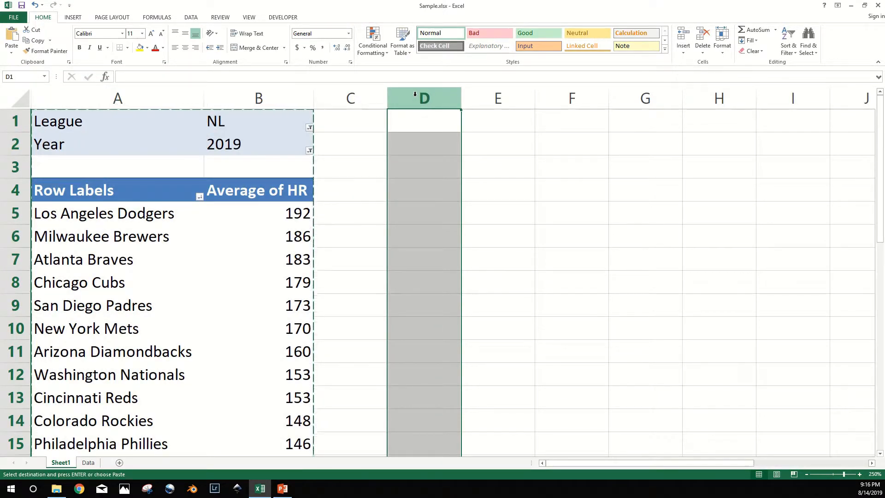
pyautogui.rightClick(414, 94)
pyautogui.click(436, 138)
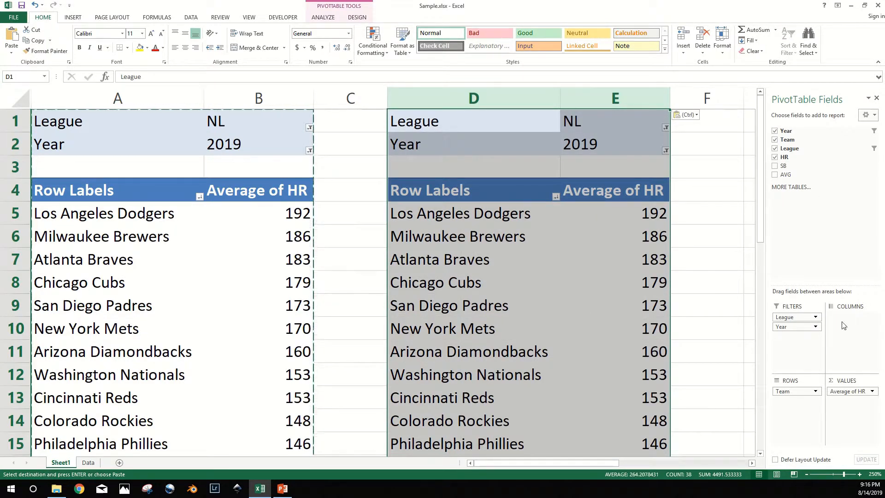
# Replace the HR value field with SB in the copied PivotTable
pyautogui.click(849, 390)
pyautogui.moveTo(840, 391); pyautogui.dragTo(812, 201)
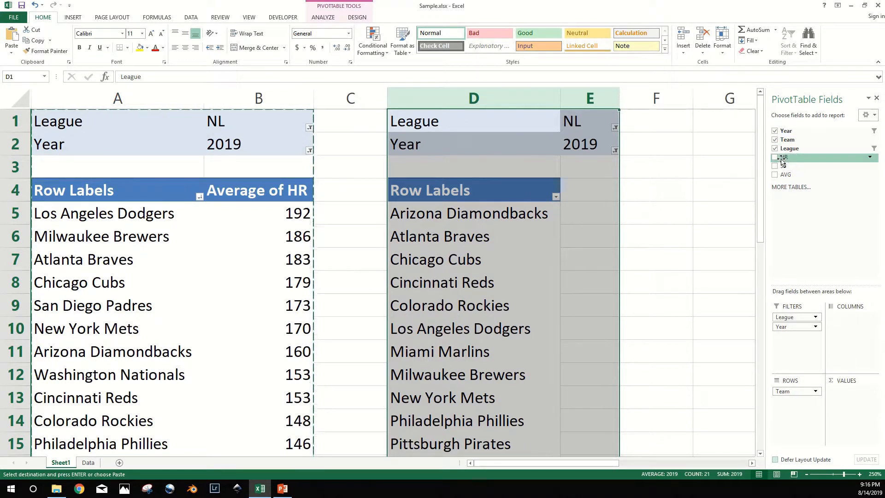
pyautogui.moveTo(780, 166); pyautogui.dragTo(852, 410)
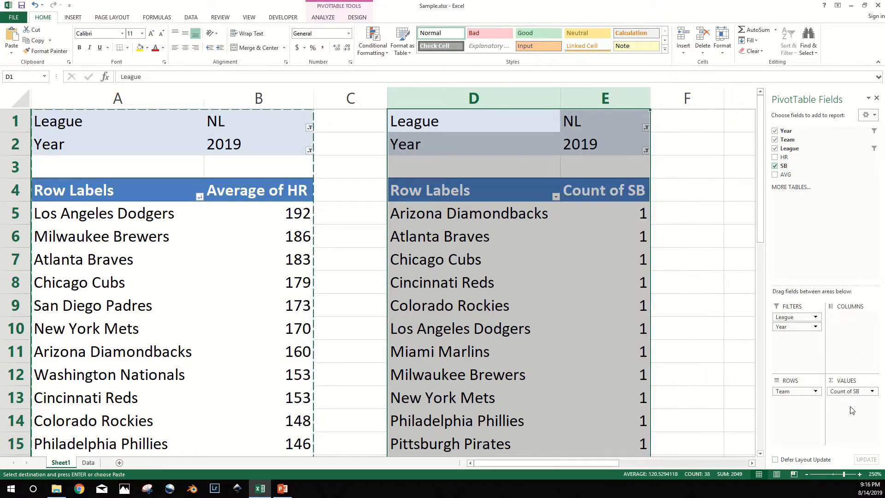
# Change the SB value field's calculation to Average in the copied PivotTable
pyautogui.click(872, 391)
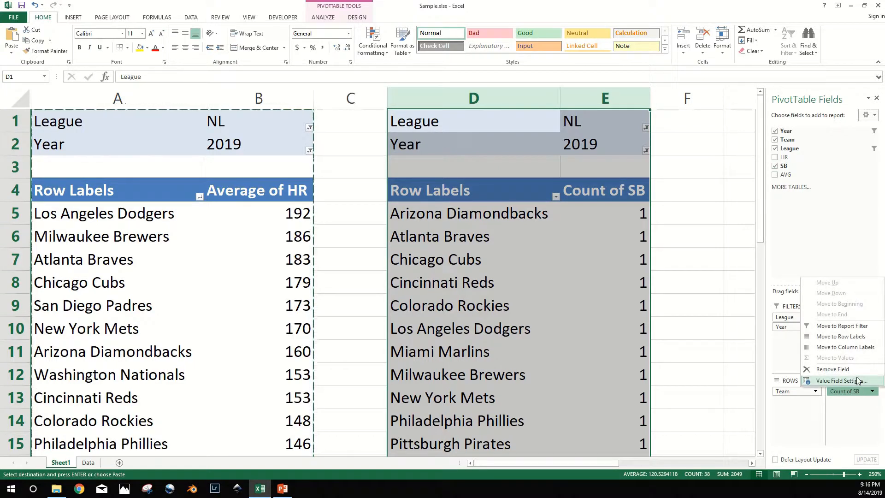
pyautogui.click(858, 381)
pyautogui.click(65, 250)
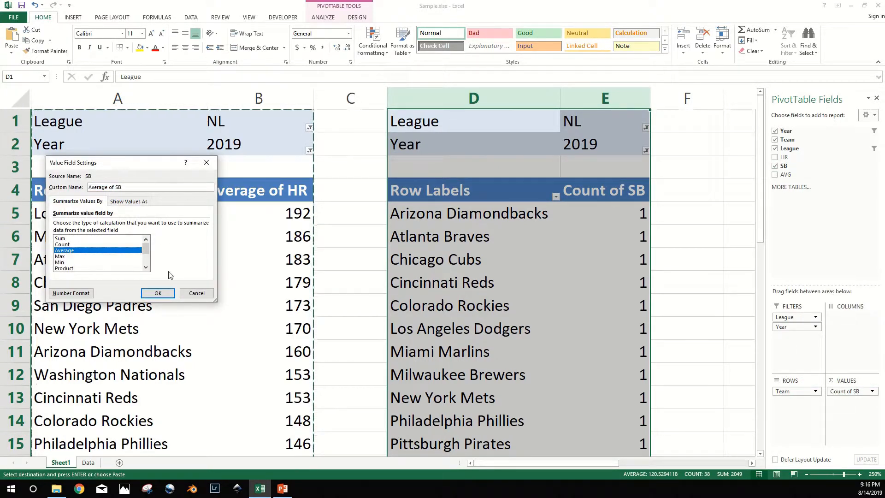
pyautogui.click(167, 298)
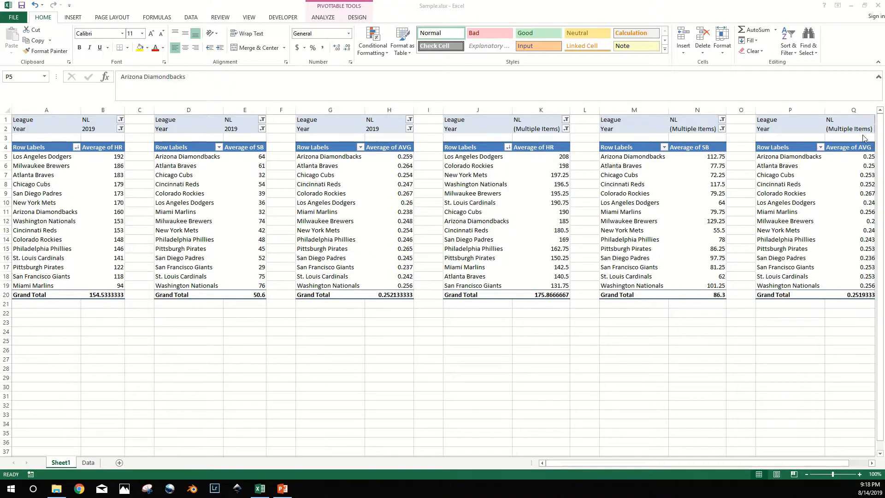
# Insert a Clustered Column PivotChart from the first PivotTable, showing the 2019 average HR by team
pyautogui.click(107, 313)
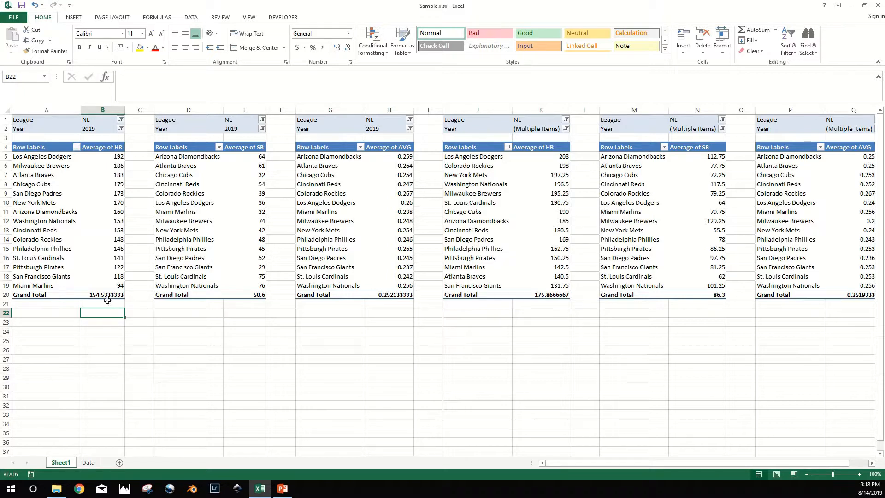
pyautogui.click(64, 178)
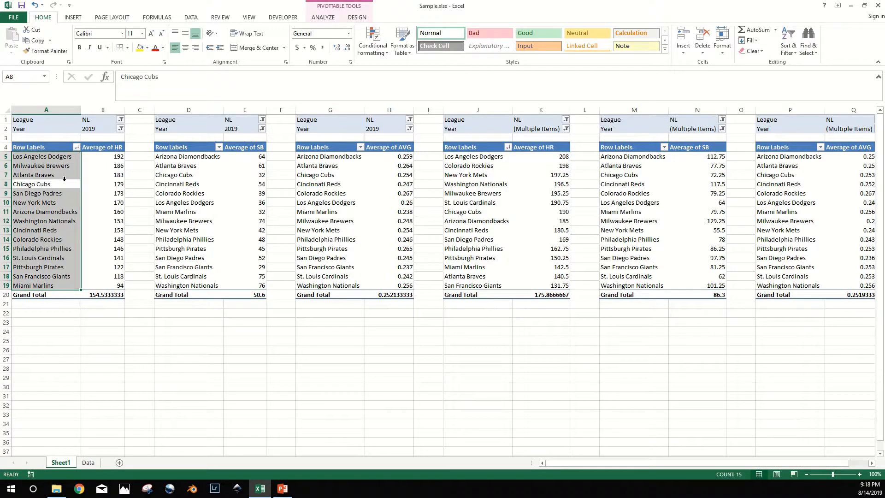
pyautogui.click(325, 18)
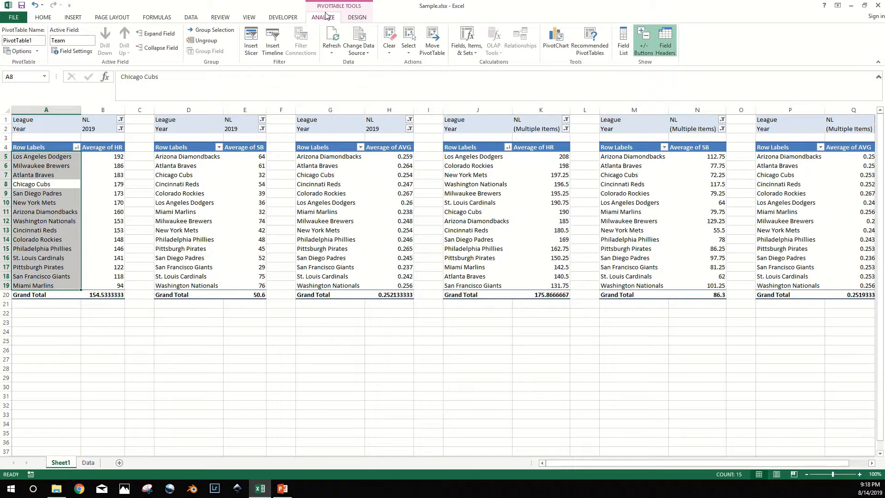
pyautogui.click(559, 40)
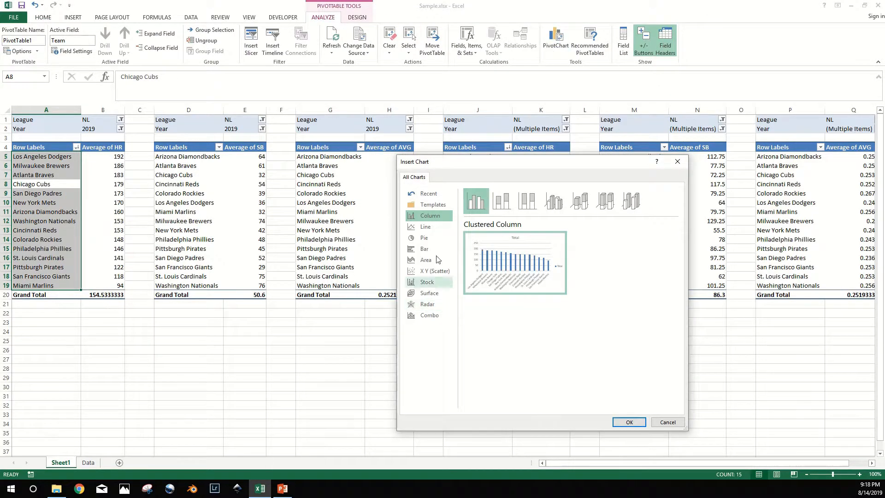
pyautogui.moveTo(505, 267)
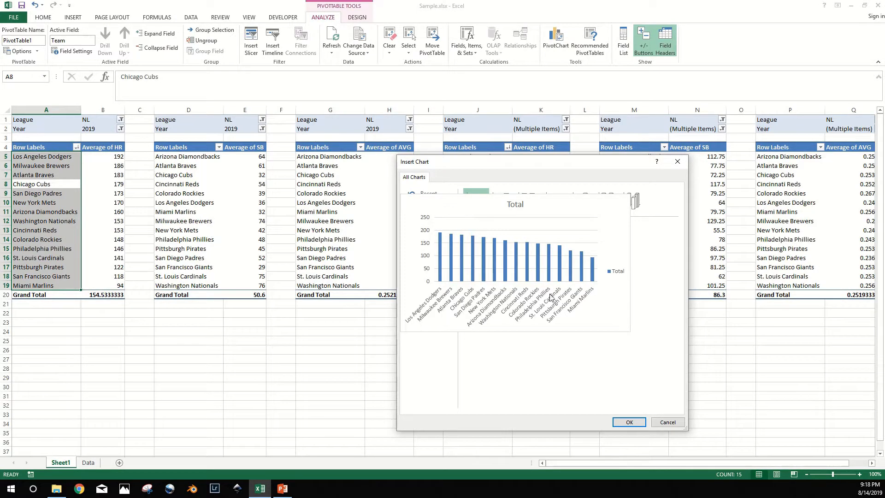
pyautogui.click(629, 422)
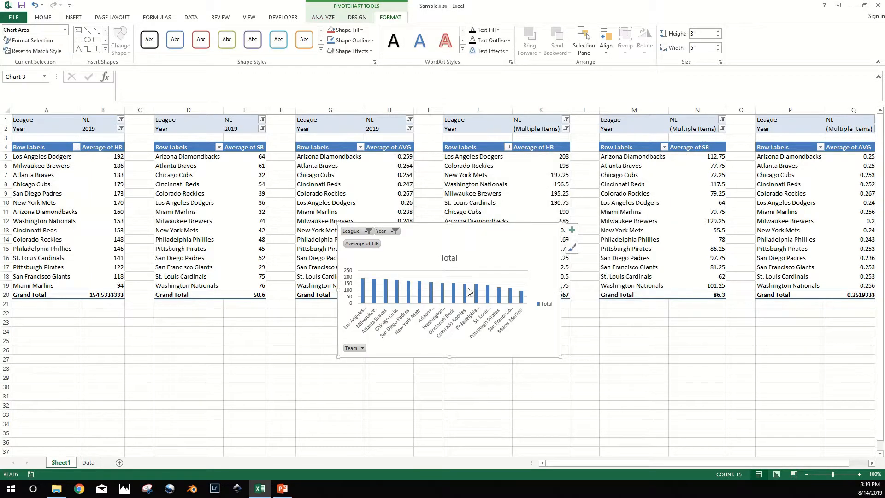
# Delete the PivotChart's legend and change the chart title to "2019 HR"
pyautogui.click(543, 304)
pyautogui.press('Delete')
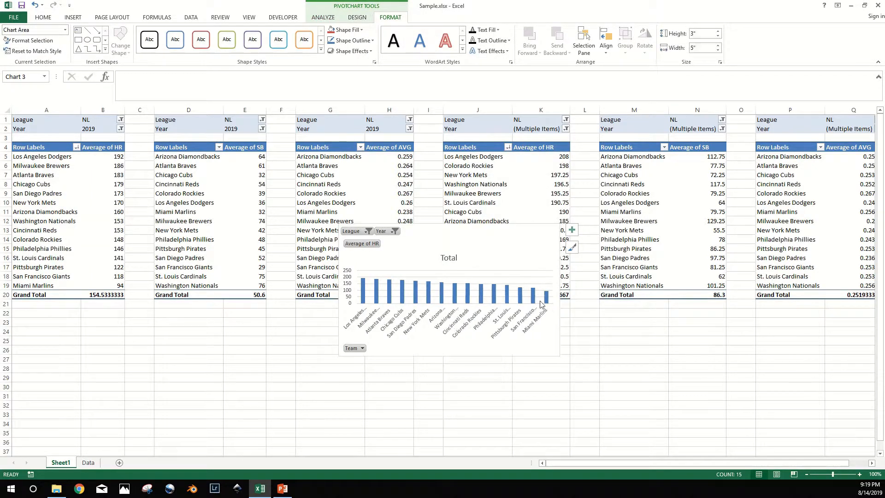
pyautogui.click(454, 257)
pyautogui.press('BackSpace')
pyautogui.press('BackSpace')
pyautogui.press('BackSpace')
pyautogui.press('BackSpace')
pyautogui.press('BackSpace')
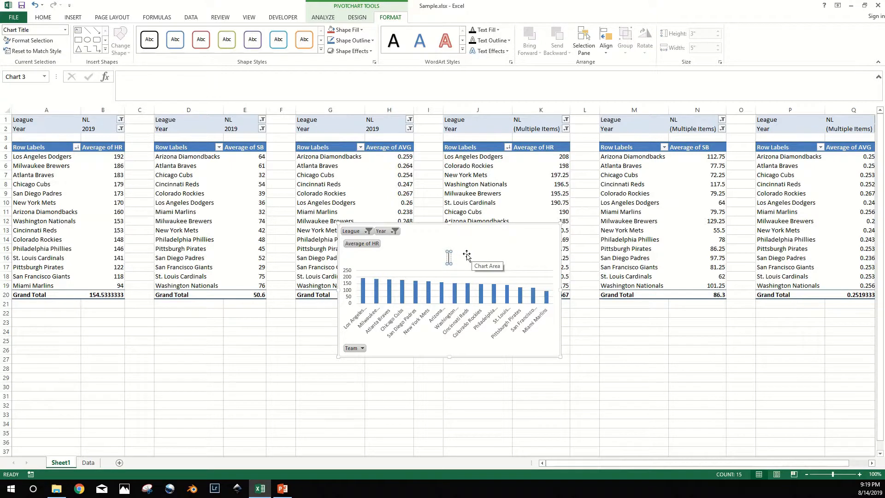
pyautogui.write('2019 HR')
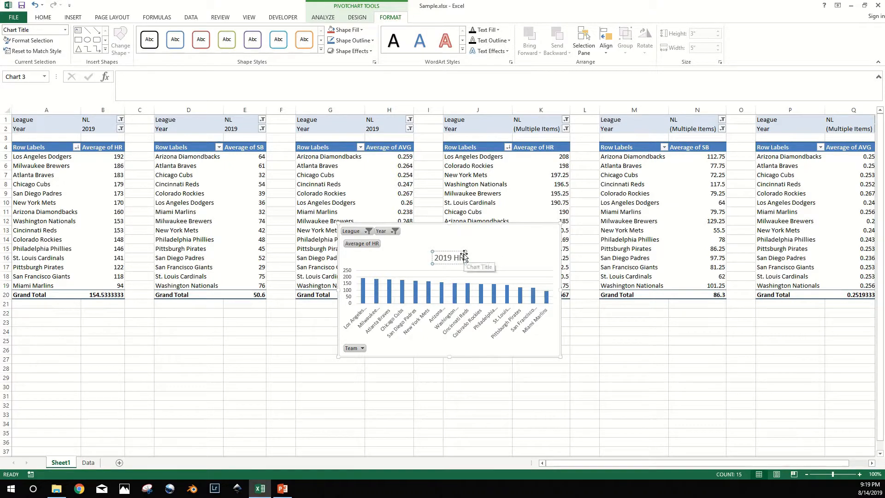
pyautogui.click(541, 377)
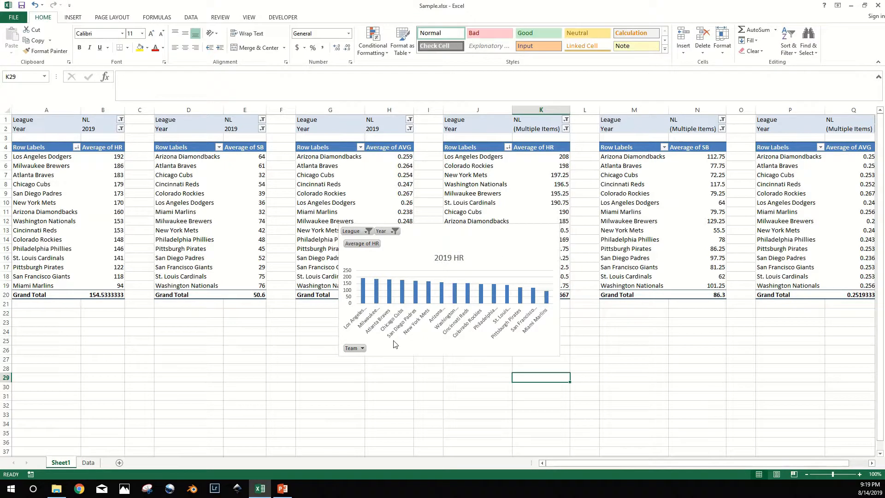
# Hide all field buttons on the 2019 HR chart and enlarge the chart slightly
pyautogui.rightClick(368, 232)
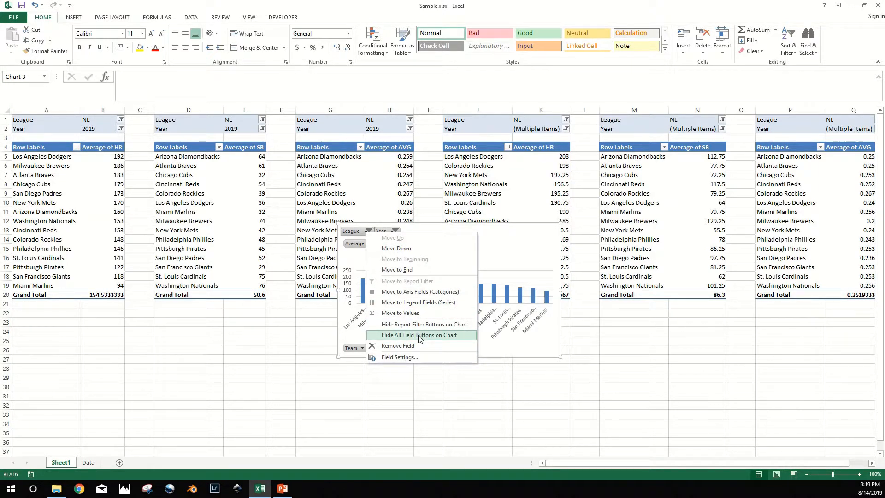
pyautogui.click(420, 335)
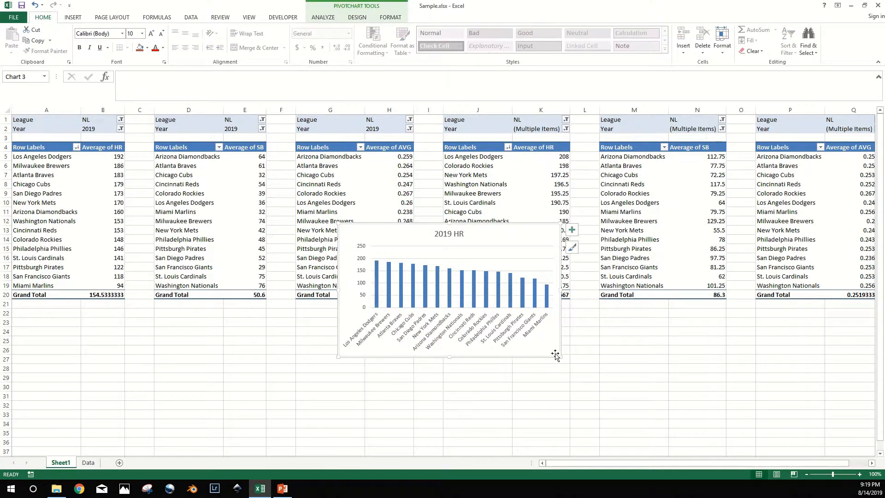
pyautogui.moveTo(559, 356); pyautogui.dragTo(580, 384)
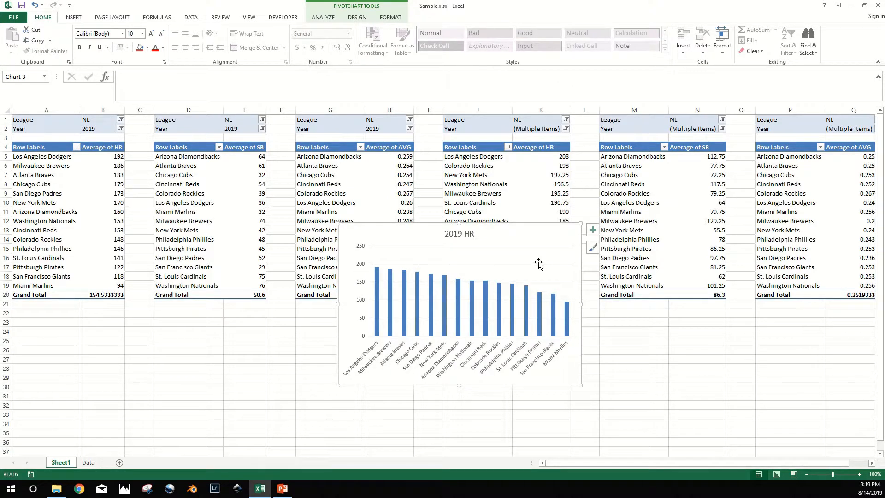
# Apply the seventh chart style, with blue gradient columns and a bold title, and delete the chart's horizontal gridlines
pyautogui.click(360, 19)
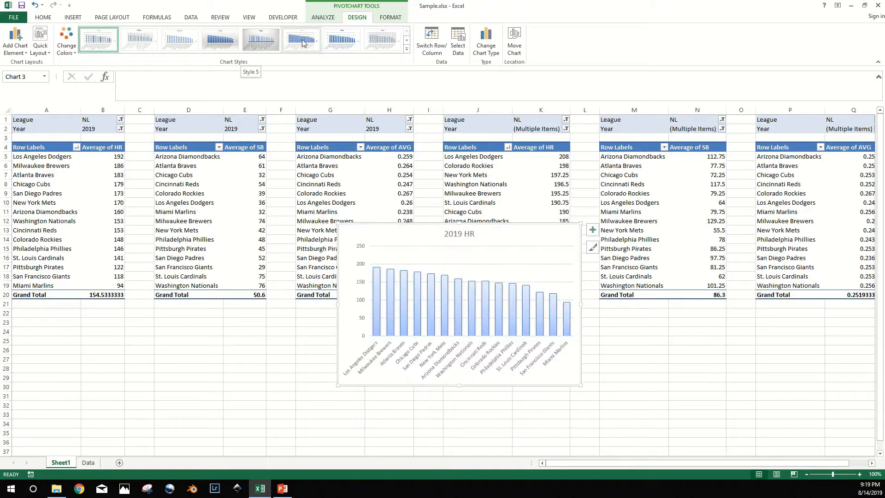
pyautogui.click(339, 44)
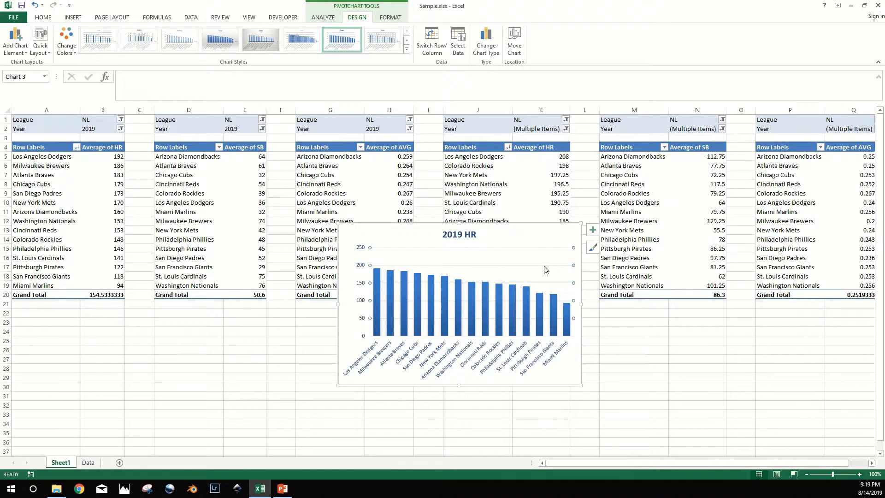
pyautogui.press('Delete')
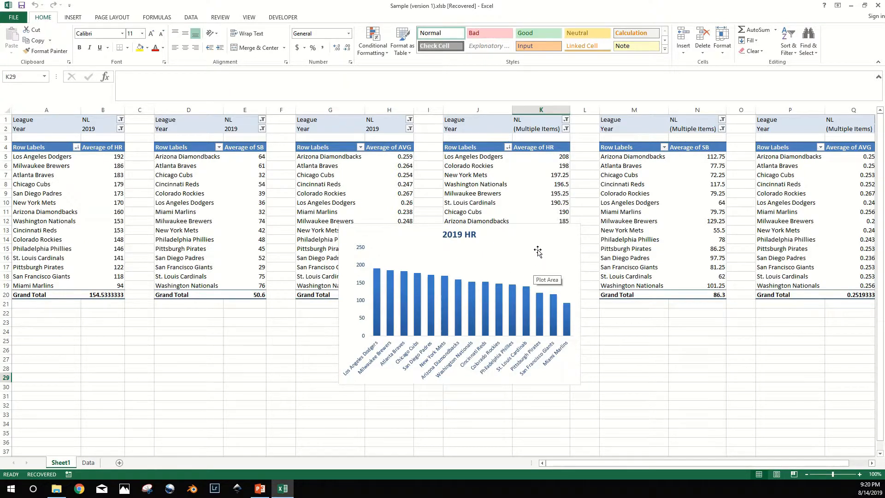
# Add a new worksheet and name it "Graphs"
pyautogui.click(120, 463)
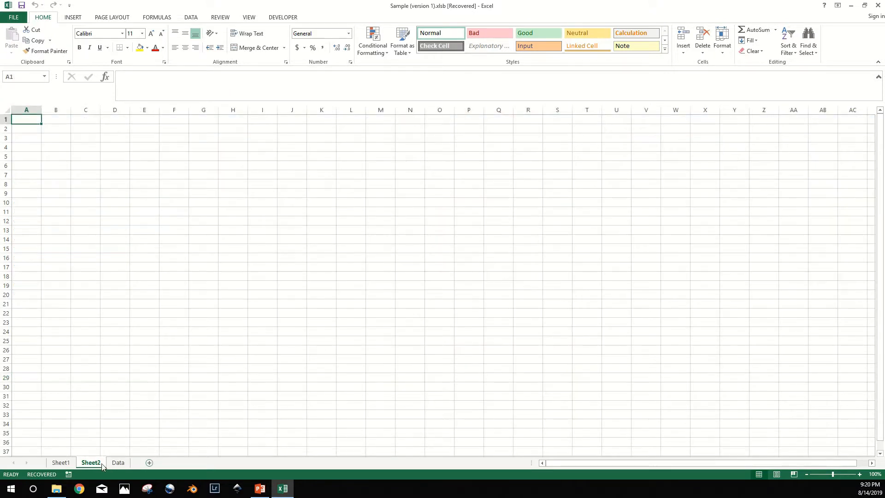
pyautogui.rightClick(98, 464)
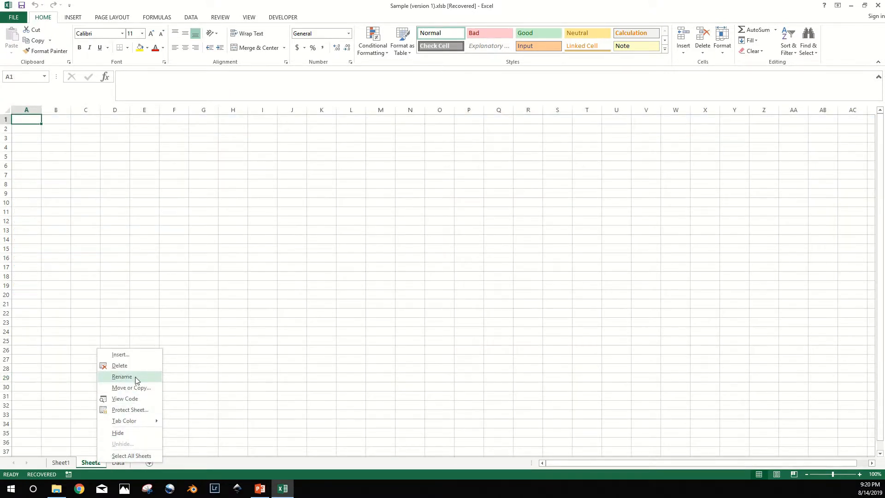
pyautogui.click(121, 376)
pyautogui.write('Graphs')
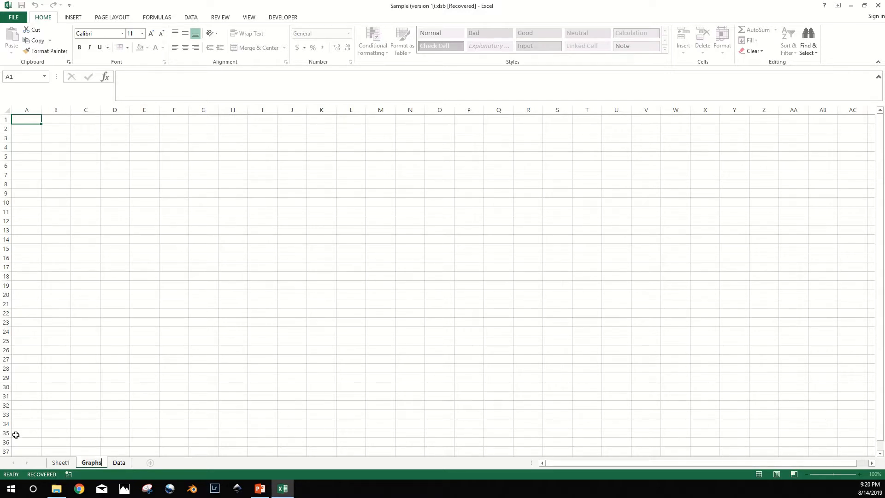
# Rename Sheet1, which holds the PivotTables, as "Pivots"
pyautogui.rightClick(54, 463)
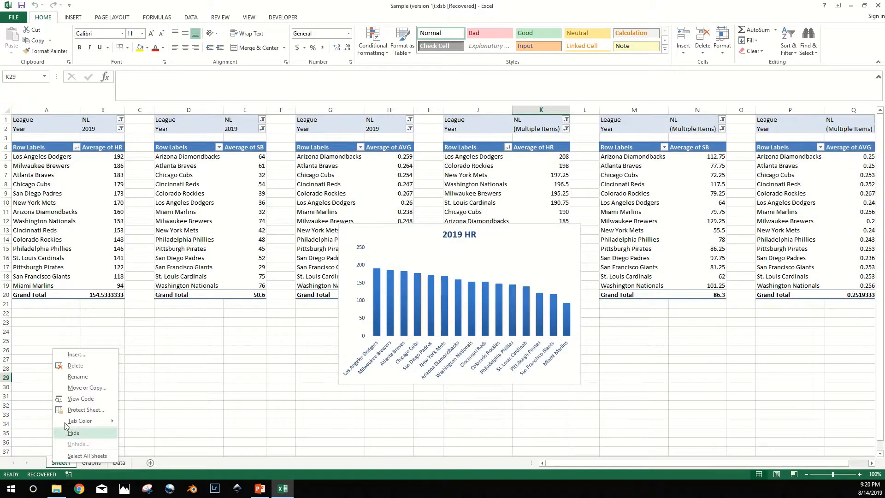
pyautogui.click(76, 376)
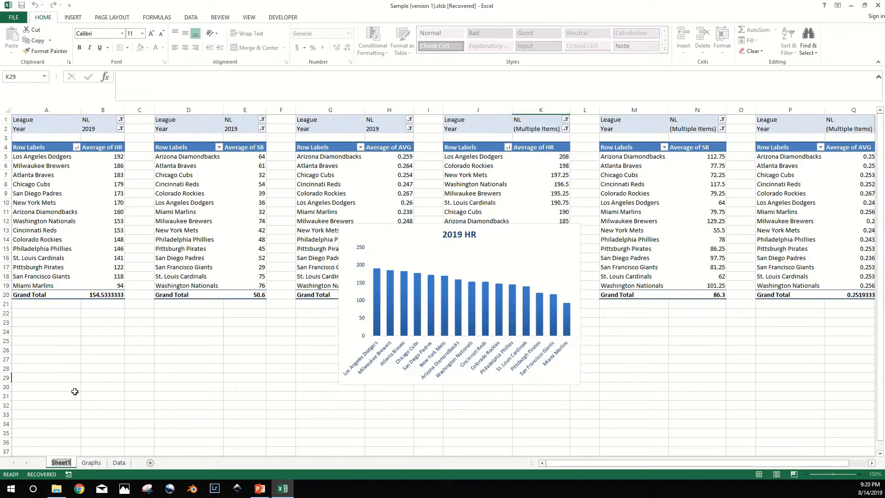
pyautogui.write('Pivots')
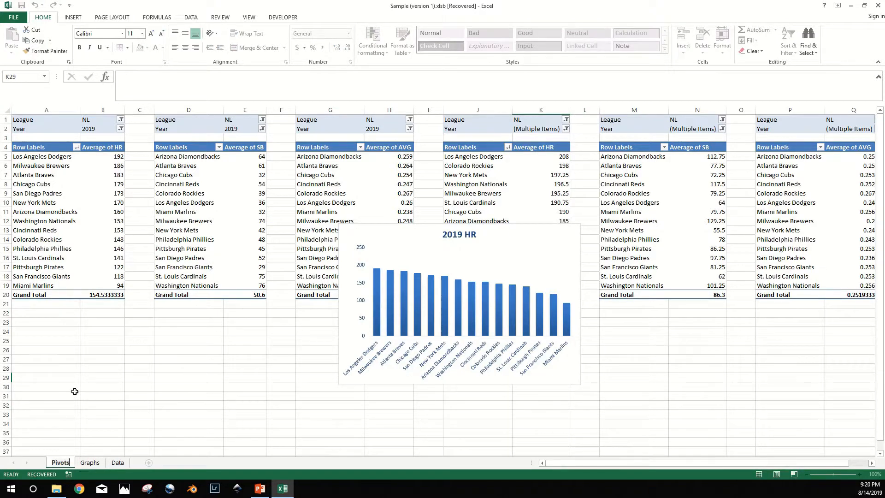
pyautogui.press('Return')
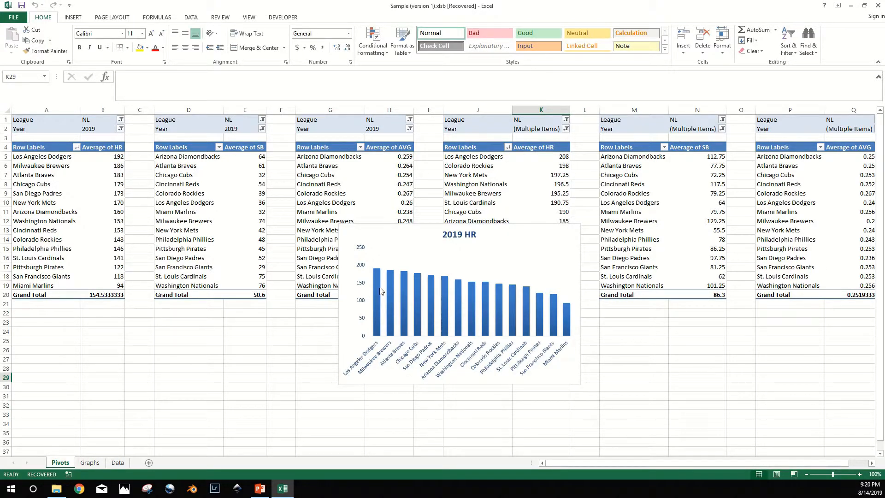
# Move the 2019 HR chart from the Pivots sheet to the upper-left corner of the Graphs sheet
pyautogui.click(502, 239)
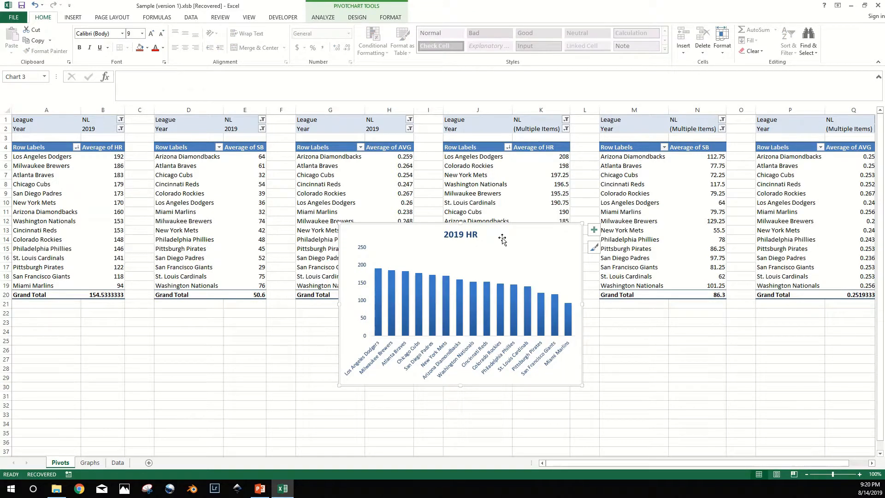
pyautogui.hotkey('ctrl', 'x')
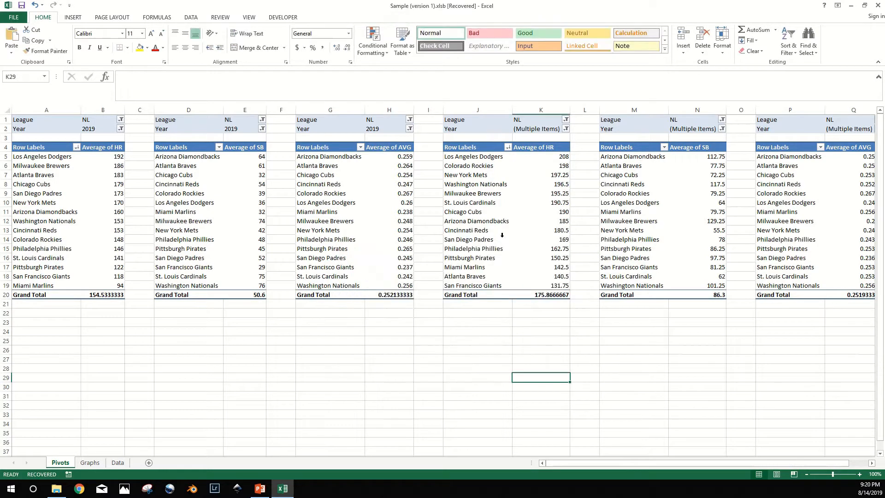
pyautogui.click(117, 462)
pyautogui.click(90, 462)
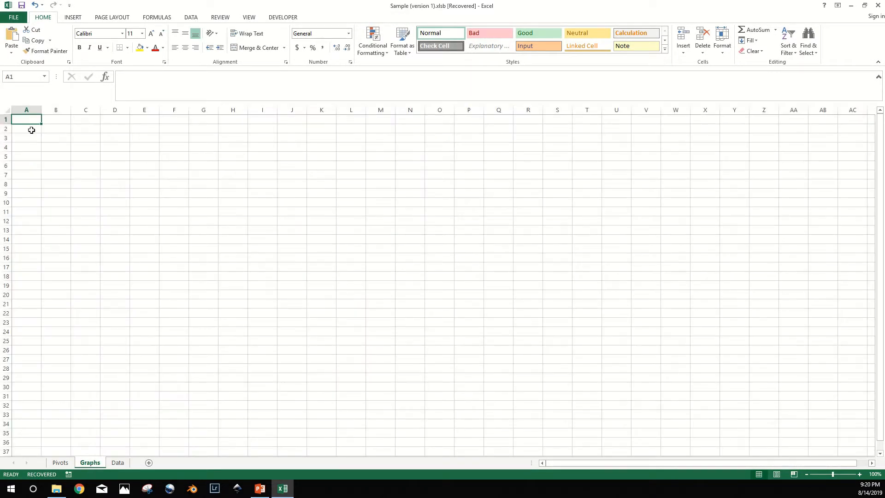
pyautogui.hotkey('ctrl', 'v')
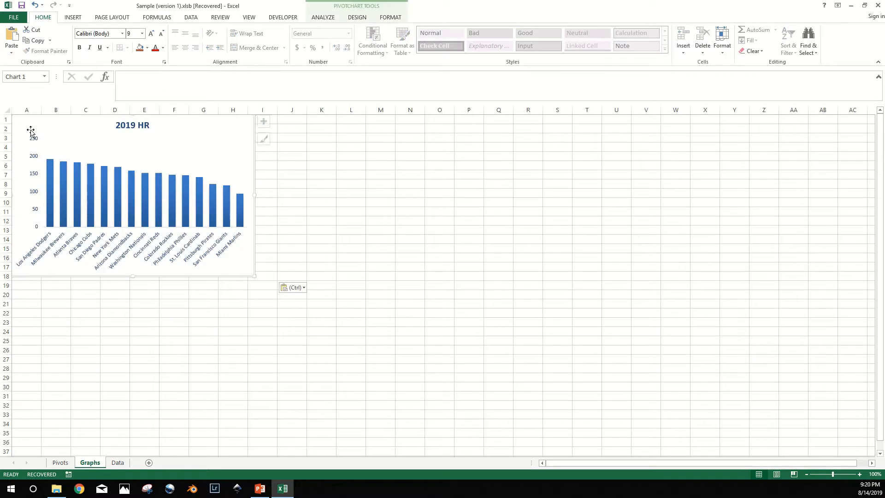
pyautogui.moveTo(183, 134)
pyautogui.mouseDown()
pyautogui.moveTo(237, 186)
pyautogui.moveTo(195, 142)
pyautogui.moveTo(197, 126)
pyautogui.mouseUp()
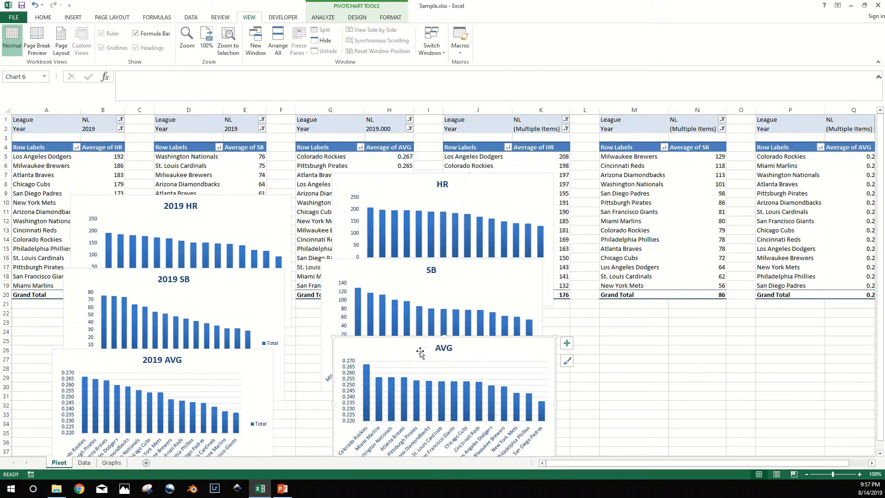
# Display the Graphs sheet of Sample.xlsx and open the plot area formatting options of the 2019 AVG chart
pyautogui.click(118, 466)
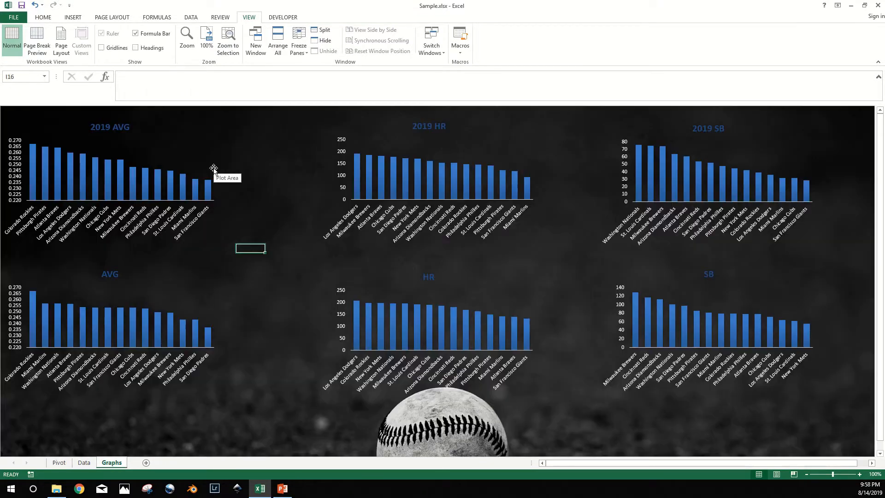
pyautogui.click(192, 150)
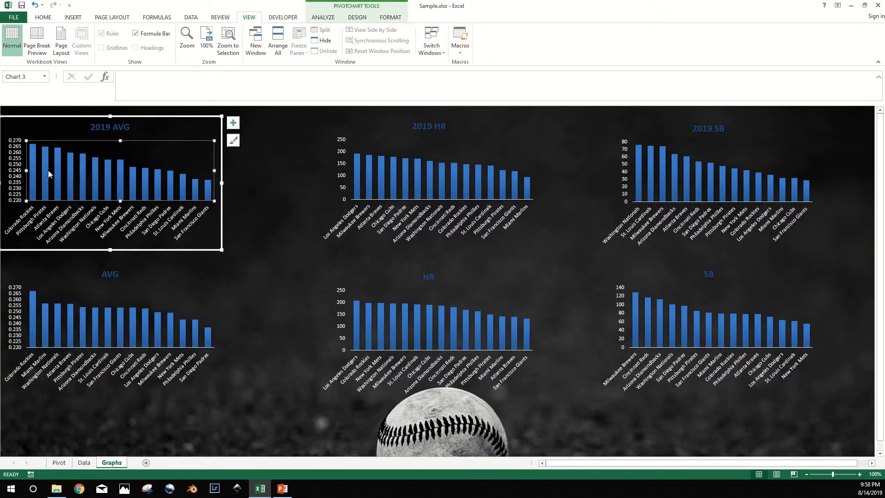
pyautogui.rightClick(188, 131)
pyautogui.press('Escape')
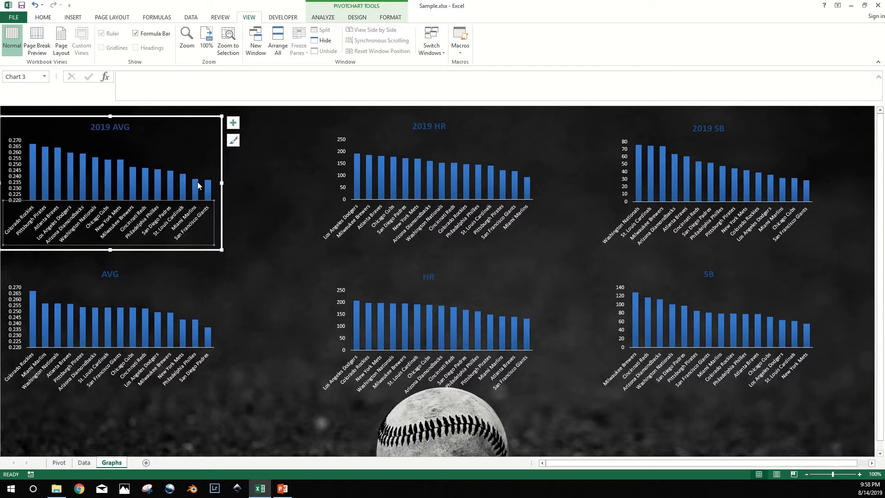
pyautogui.rightClick(187, 160)
pyautogui.click(224, 233)
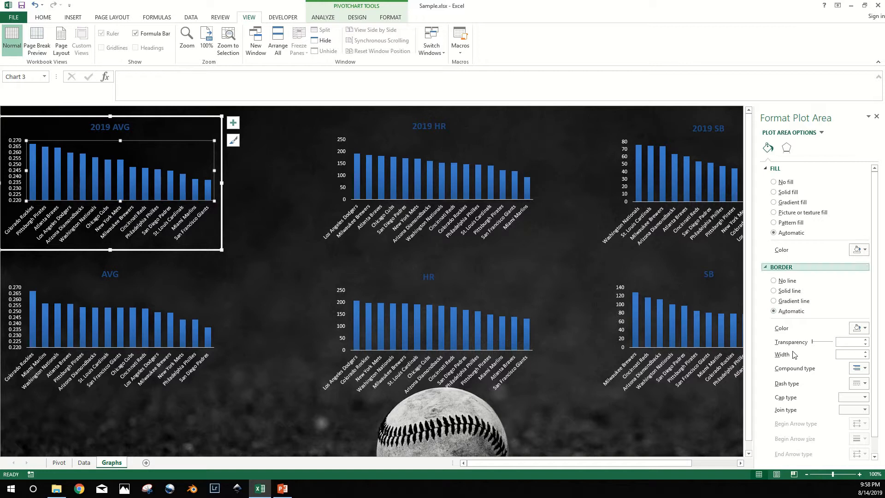
# Deselect the chart and review the Graphs sheet's page layout and display options for gridlines, headings and formula bar
pyautogui.click(545, 204)
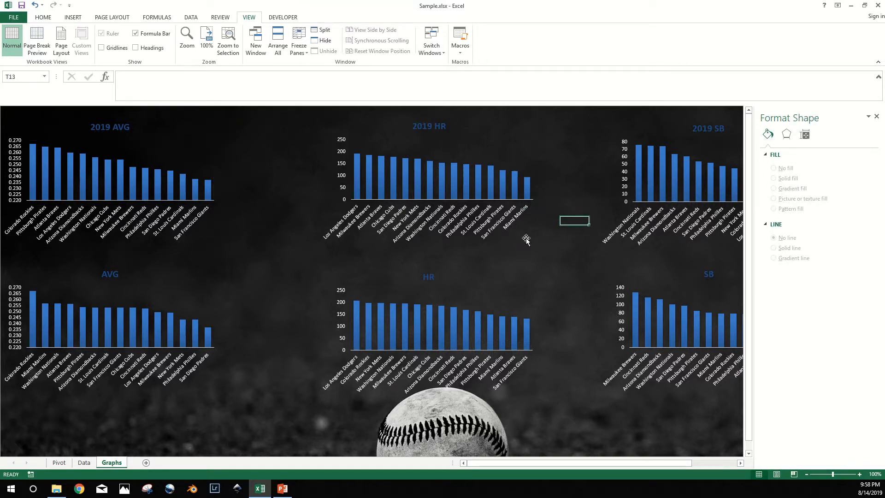
pyautogui.click(290, 175)
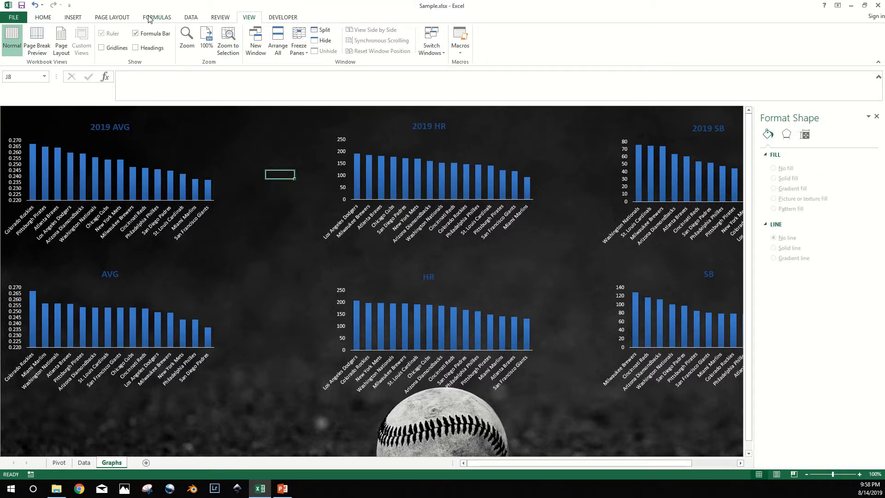
pyautogui.click(107, 18)
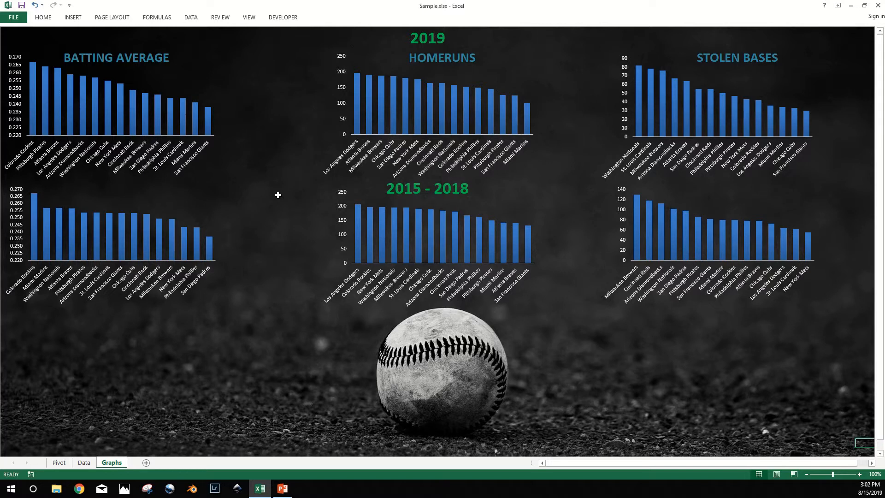
pyautogui.click(249, 17)
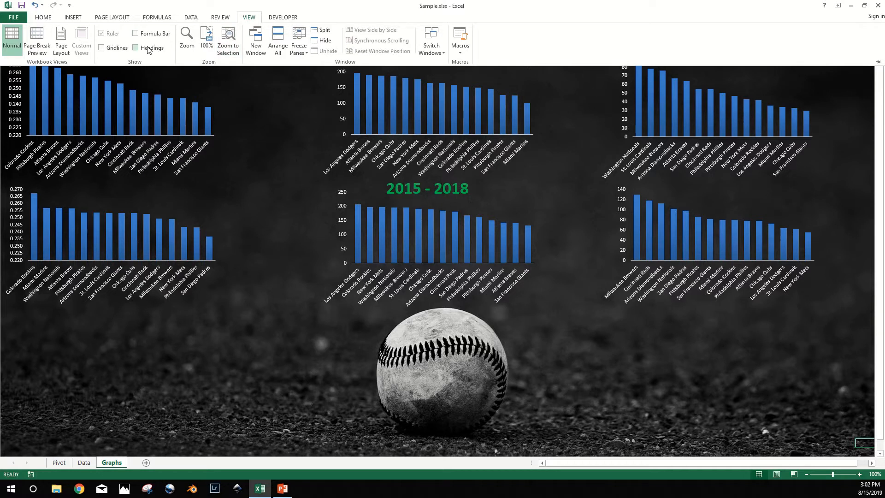
pyautogui.click(819, 99)
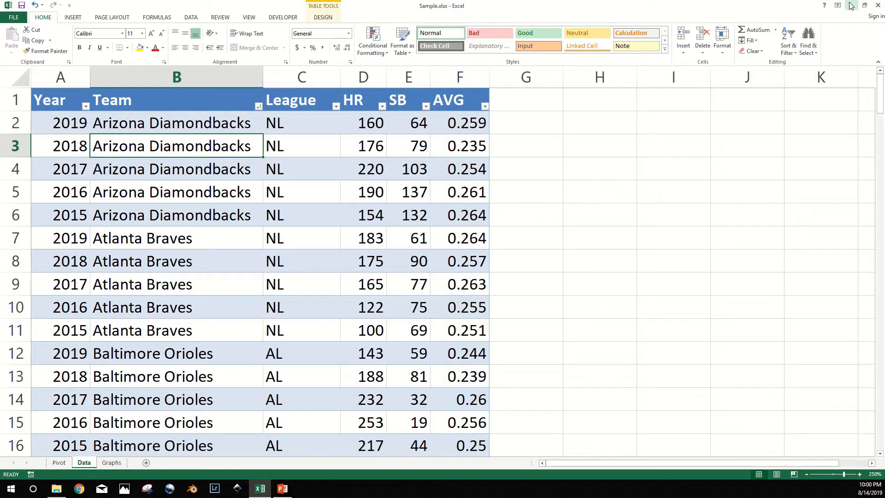
# Minimize Excel and open the desktop's CSV folder in a maximized File Explorer window
pyautogui.click(851, 6)
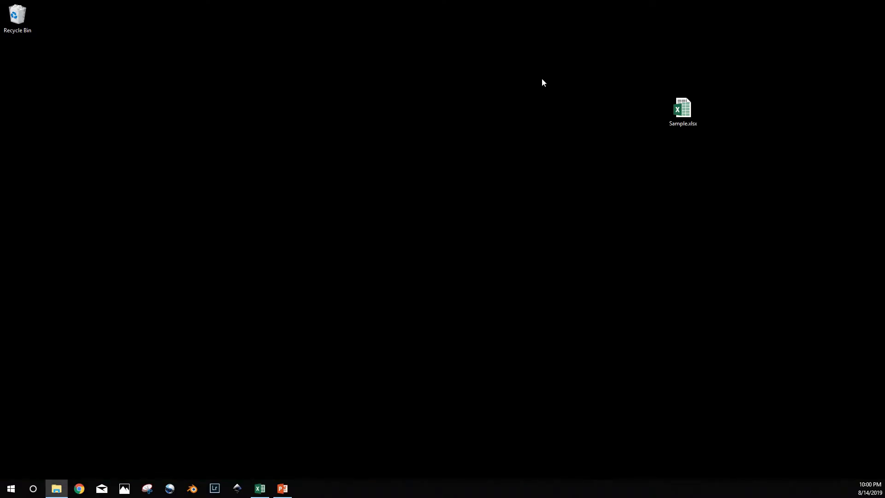
pyautogui.moveTo(186, 48); pyautogui.dragTo(185, 25)
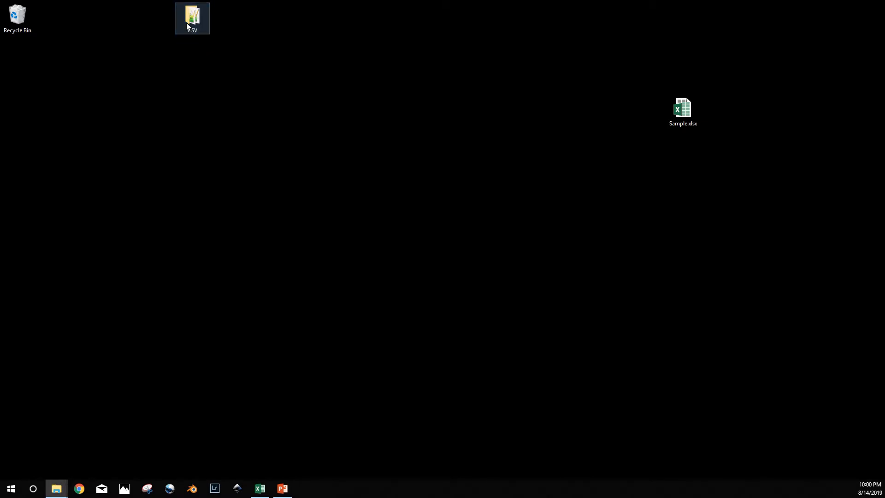
pyautogui.moveTo(475, 151); pyautogui.dragTo(358, 44)
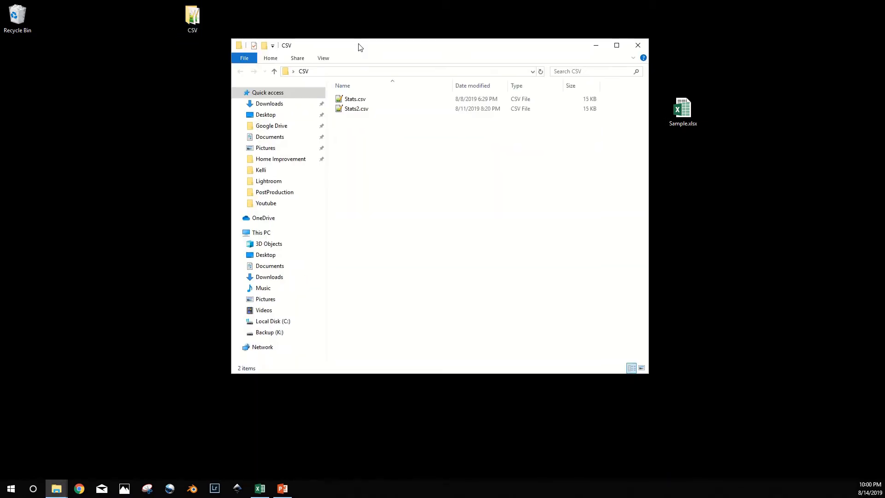
pyautogui.doubleClick(358, 44)
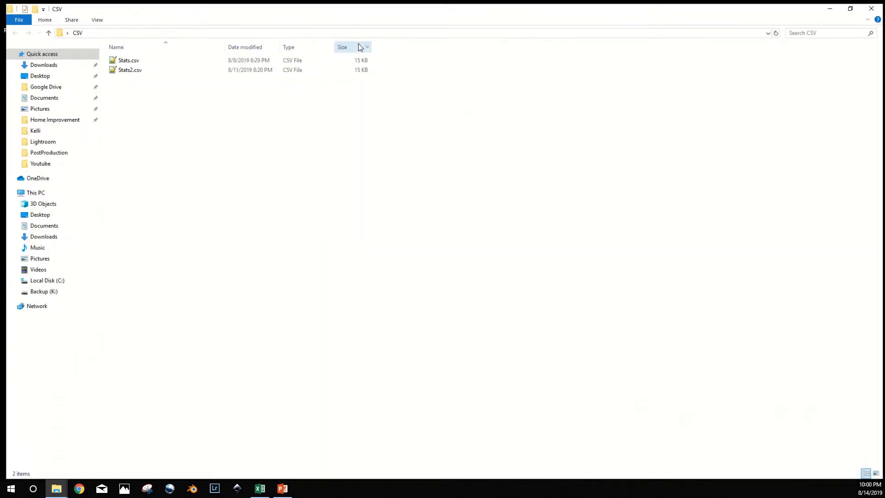
# Rename the file Stats.csv as 1.csv
pyautogui.rightClick(128, 61)
pyautogui.click(151, 270)
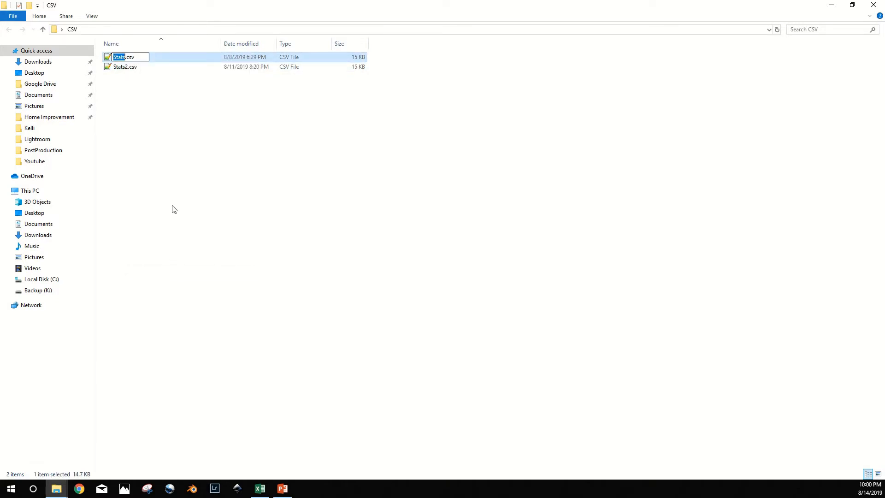
pyautogui.write('1')
pyautogui.click(192, 220)
# Rename the file Stats2.csv as Stats.csv
pyautogui.rightClick(130, 67)
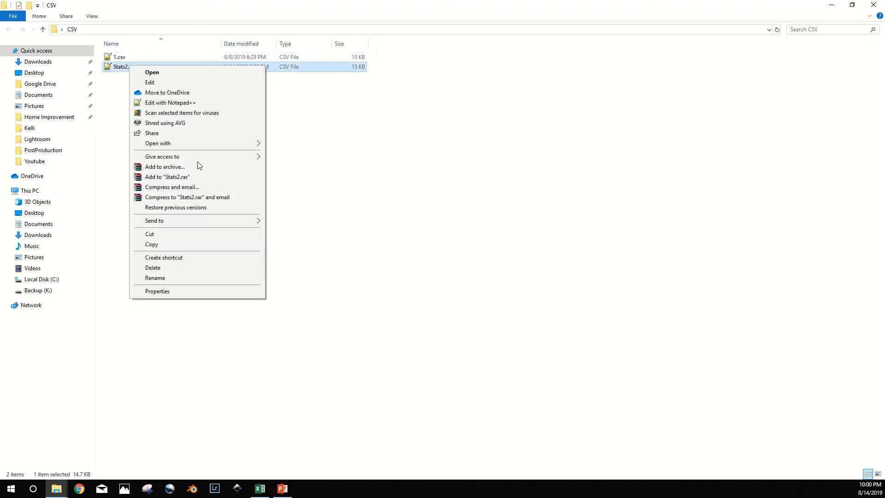
pyautogui.click(190, 275)
pyautogui.click(130, 67)
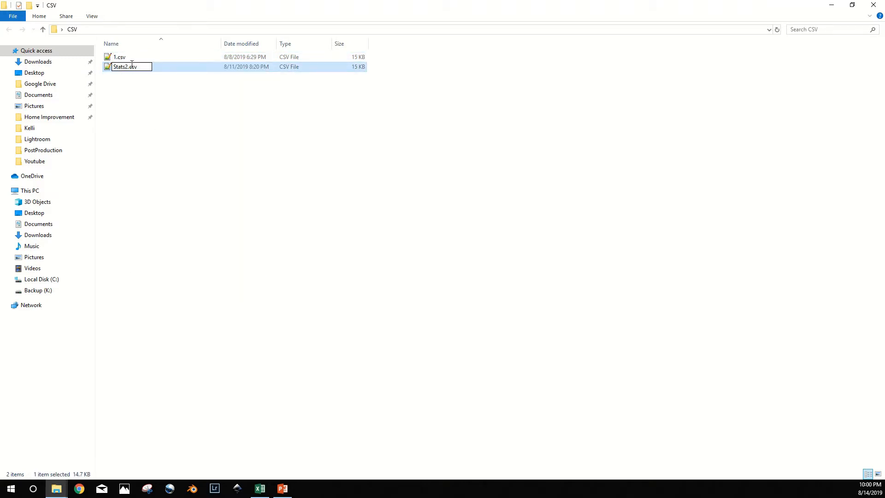
pyautogui.press('BackSpace')
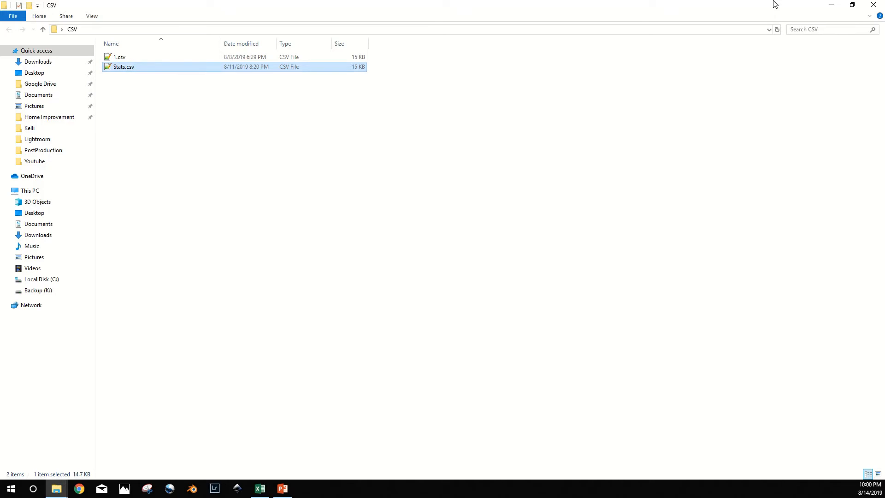
# Minimize the CSV folder, return to Excel and refresh the table on the Data sheet from the replaced CSV file
pyautogui.click(831, 4)
pyautogui.rightClick(229, 151)
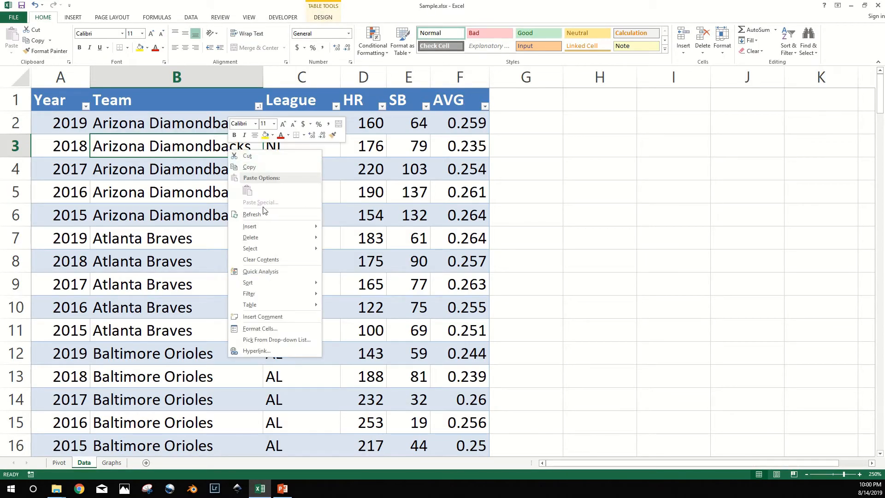
pyautogui.click(252, 214)
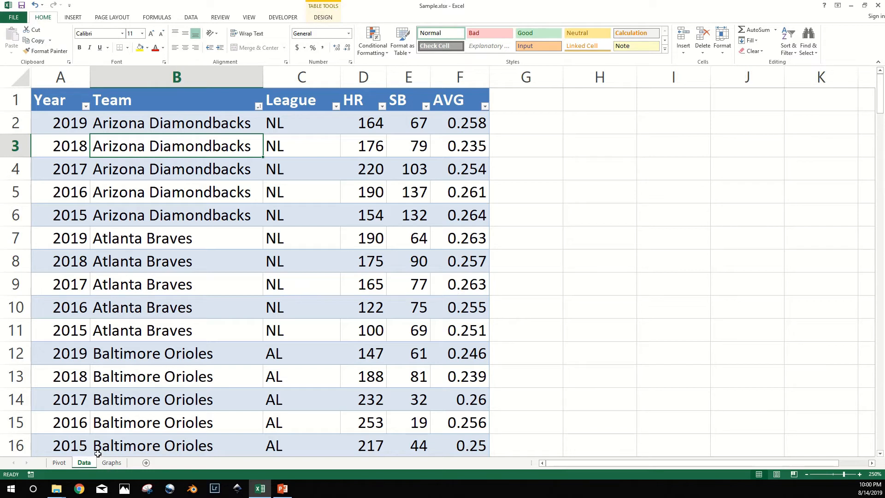
# Refresh the PivotTables on the Pivot sheet and display the charts on the Graphs sheet
pyautogui.click(65, 464)
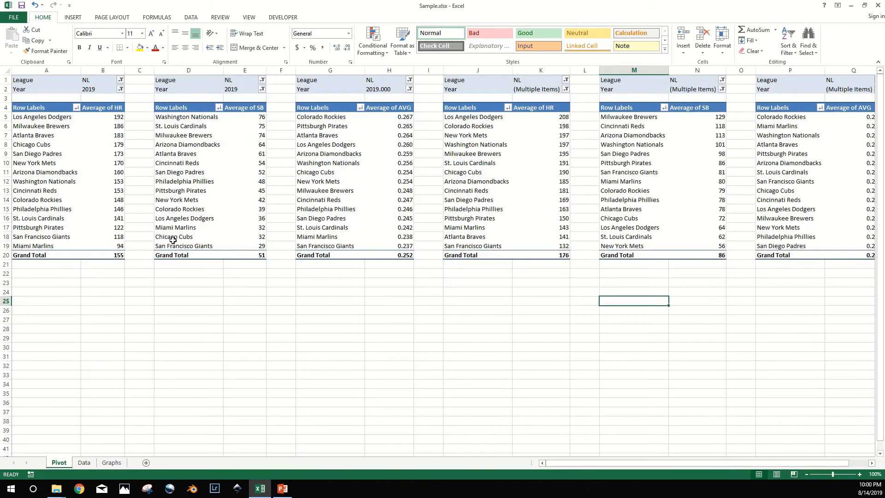
pyautogui.rightClick(209, 161)
pyautogui.click(229, 189)
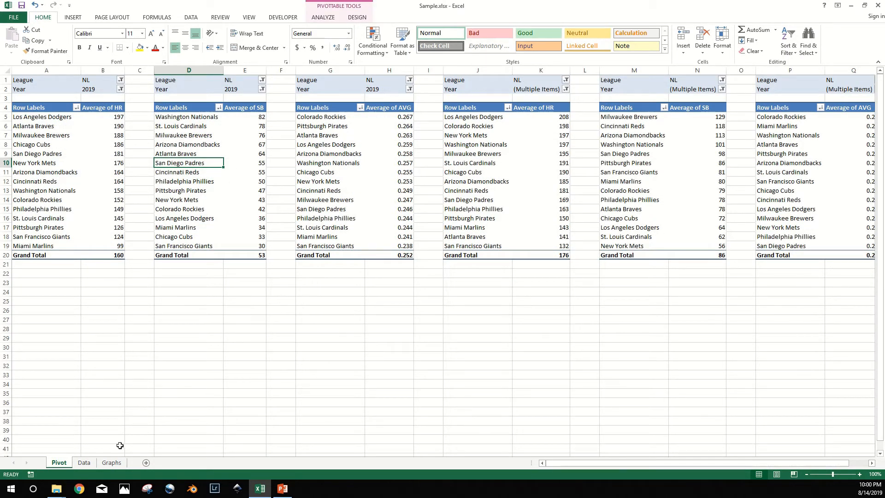
pyautogui.click(113, 464)
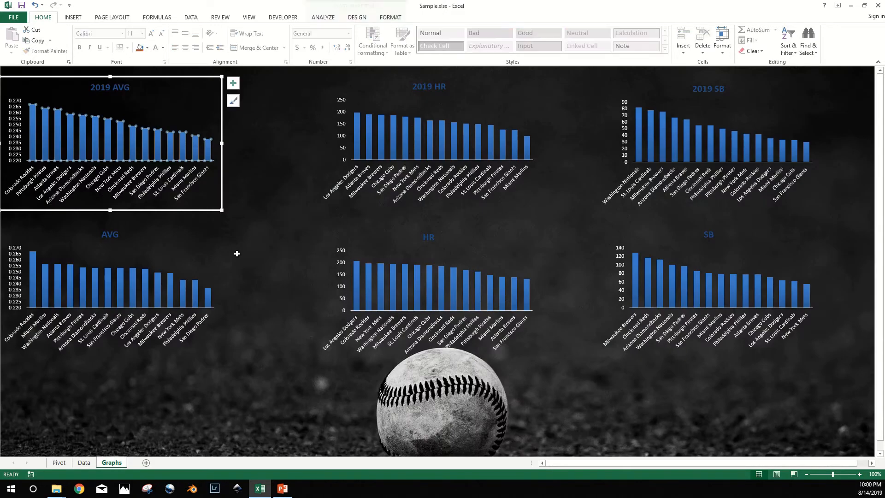